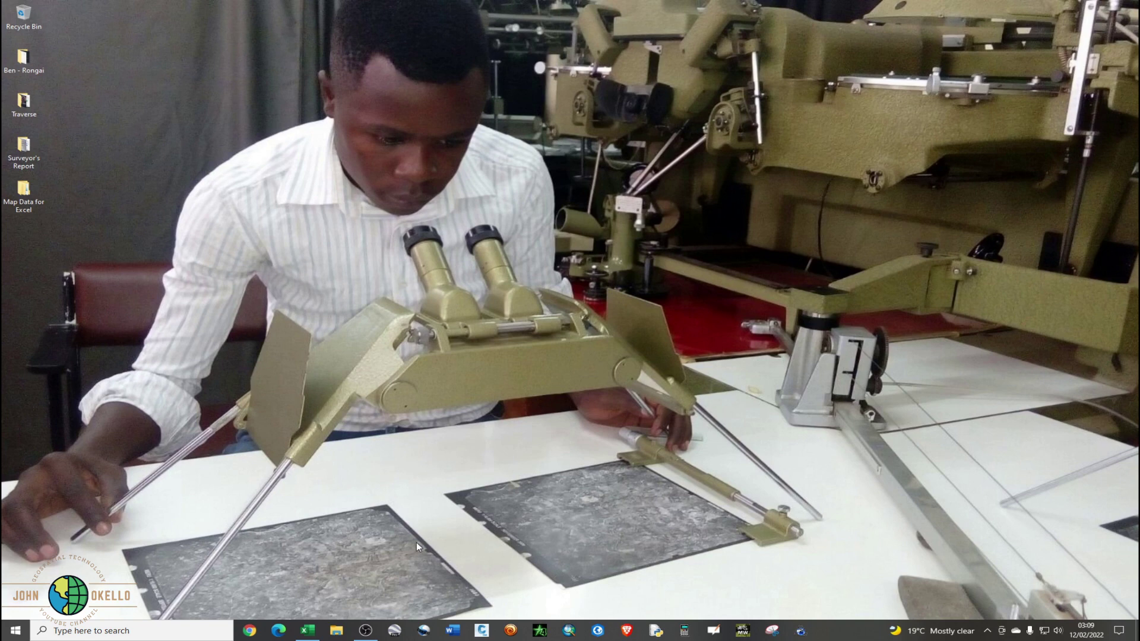
Step: Switch to the Data.xlsx workbook in Excel and format A1:H34 as a table with headers, using White, Table Style Light 11
{"action": "left_click", "coordinate": [307, 631]}
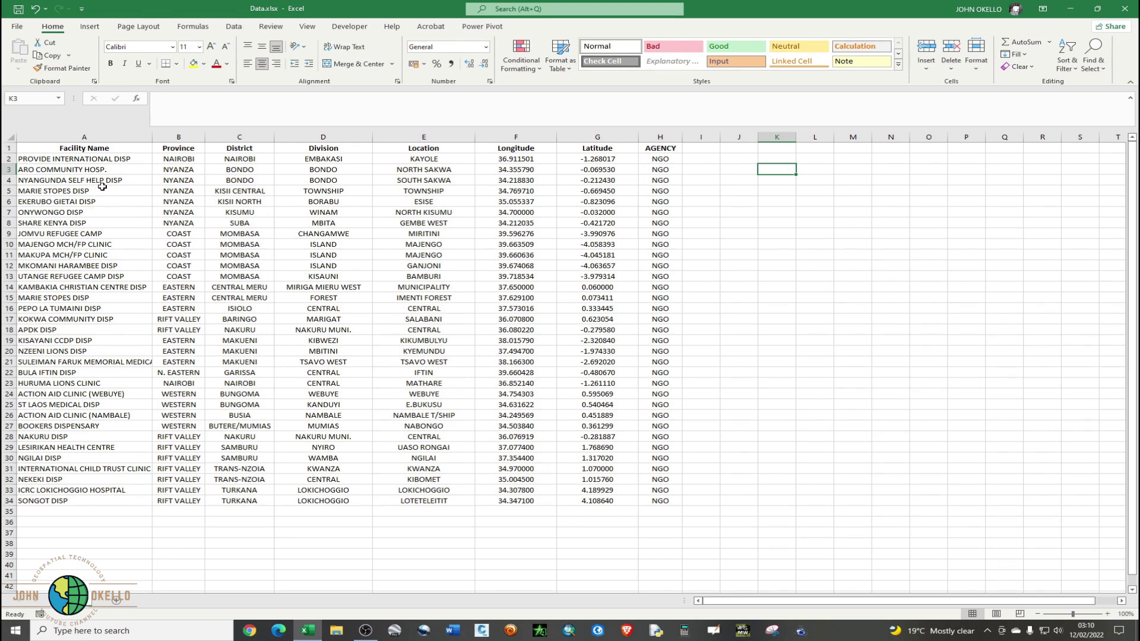
{"action": "left_click_drag", "start_coordinate": [84, 148], "coordinate": [662, 500]}
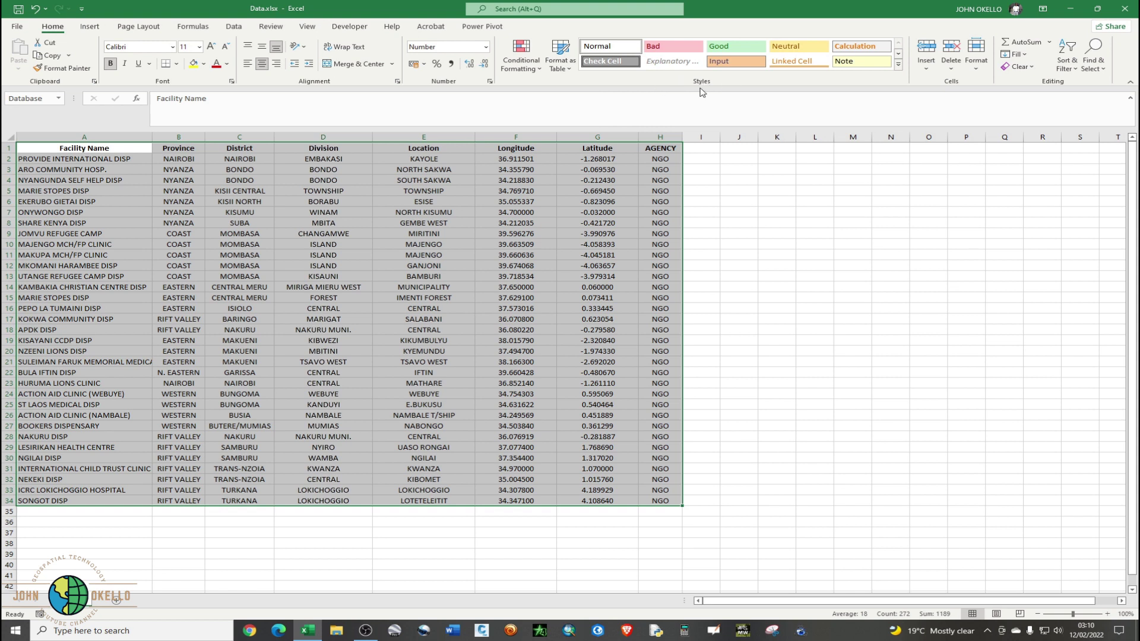
{"action": "left_click", "coordinate": [567, 72]}
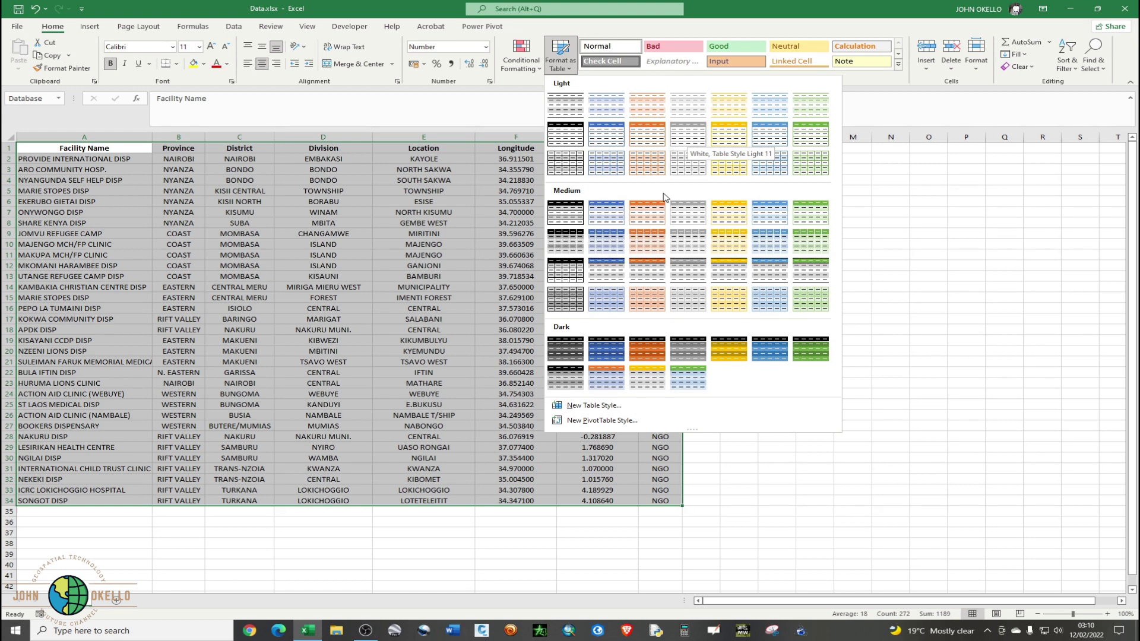
{"action": "left_click", "coordinate": [686, 137]}
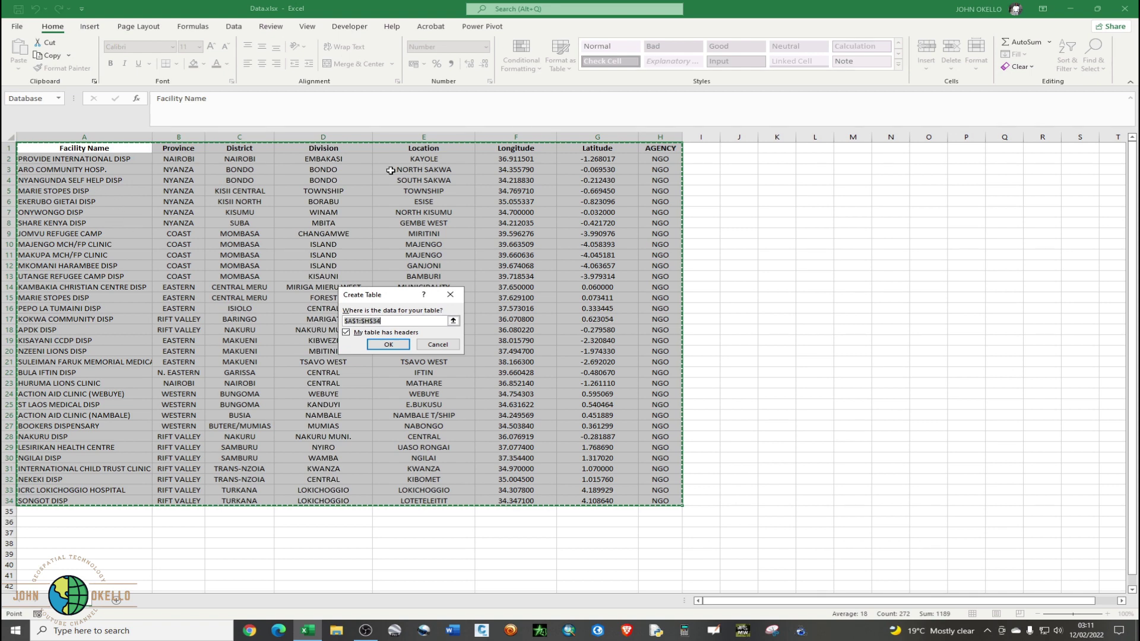
{"action": "left_click", "coordinate": [376, 345]}
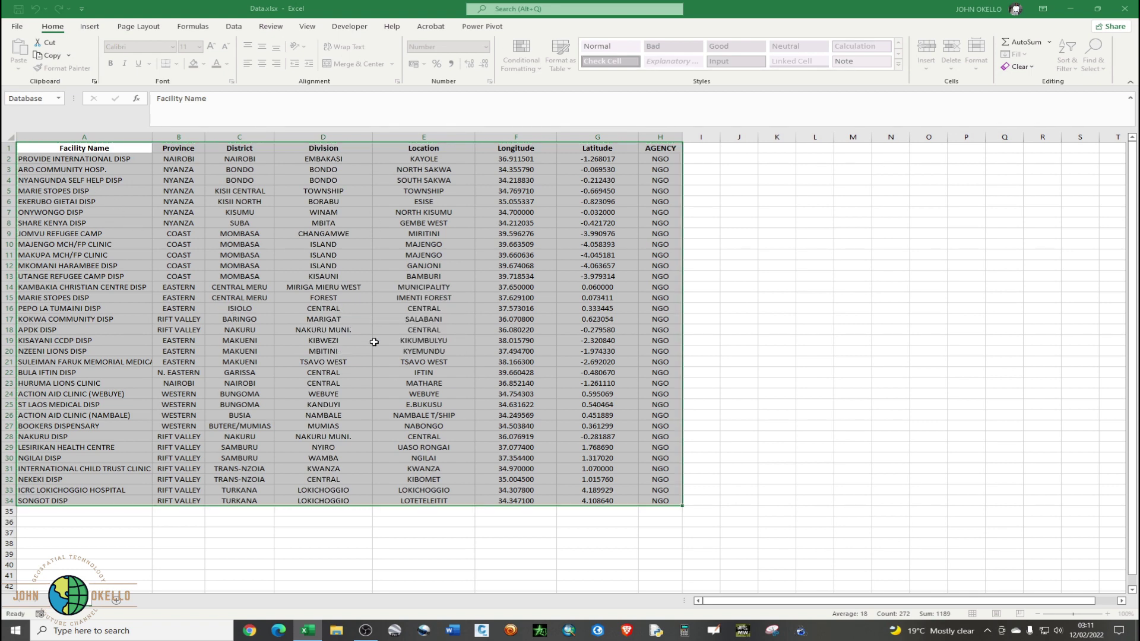
{"action": "left_click", "coordinate": [742, 244]}
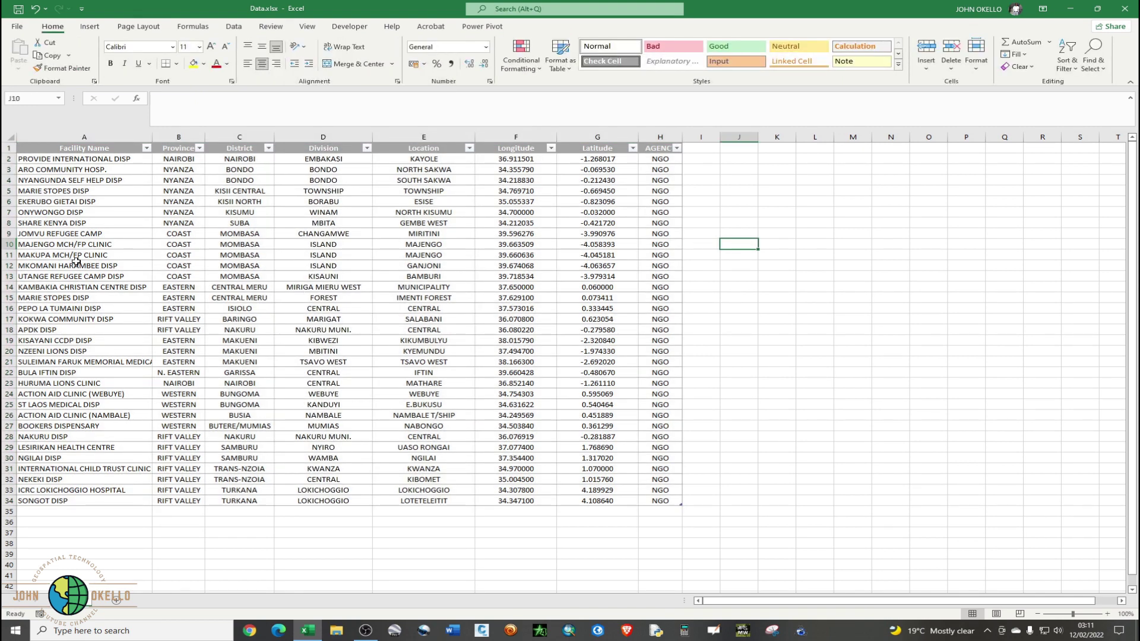
Step: Turn off the filter buttons in the facility table's header row
{"action": "left_click", "coordinate": [7, 148]}
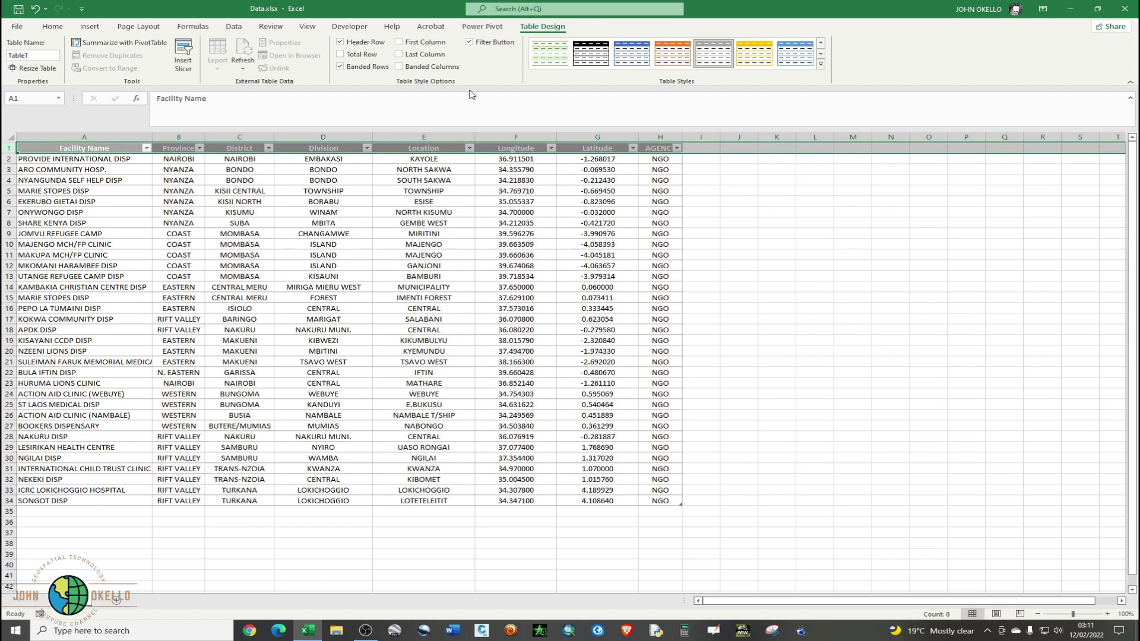
{"action": "left_click", "coordinate": [473, 45]}
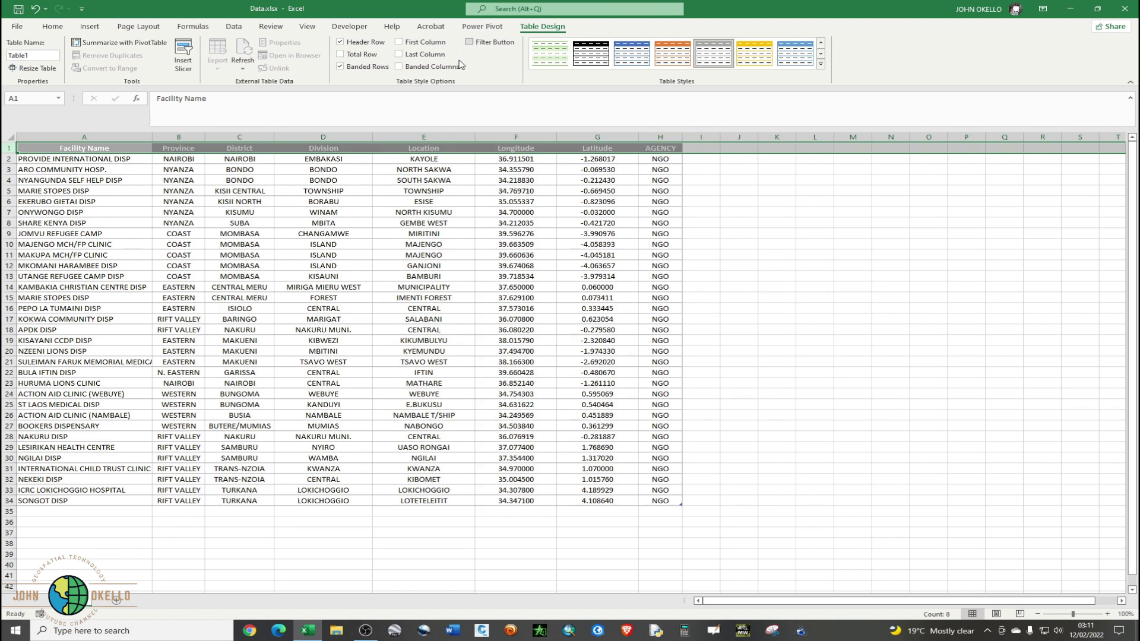
{"action": "left_click", "coordinate": [724, 254]}
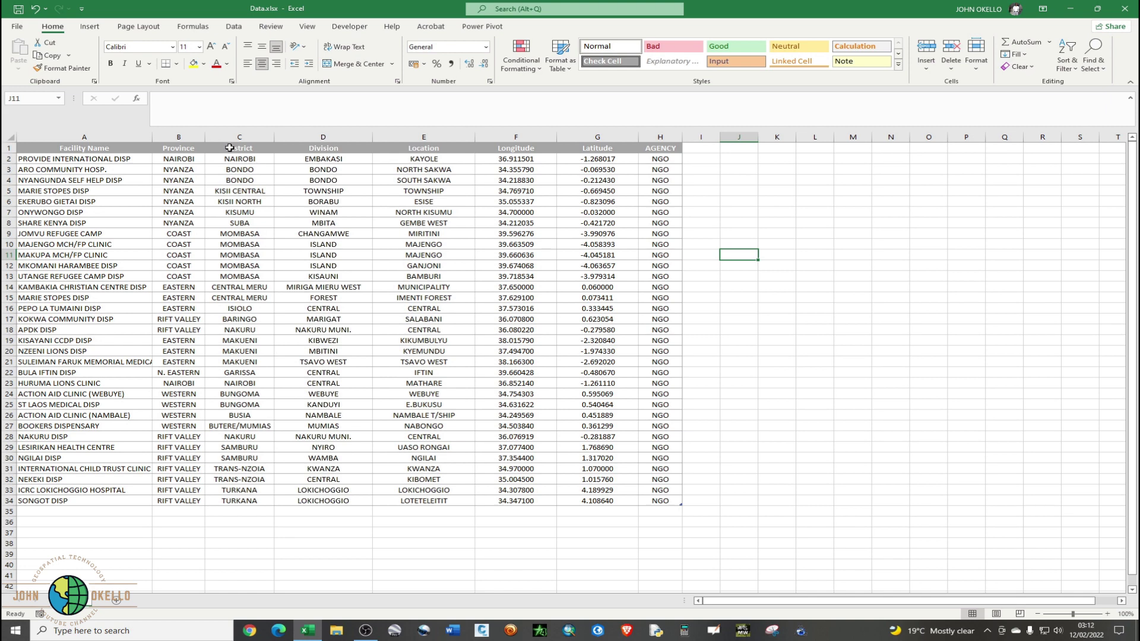
Step: Select the whole facility table, headers included, and open it in 3D Maps
{"action": "left_click_drag", "start_coordinate": [41, 148], "coordinate": [648, 496]}
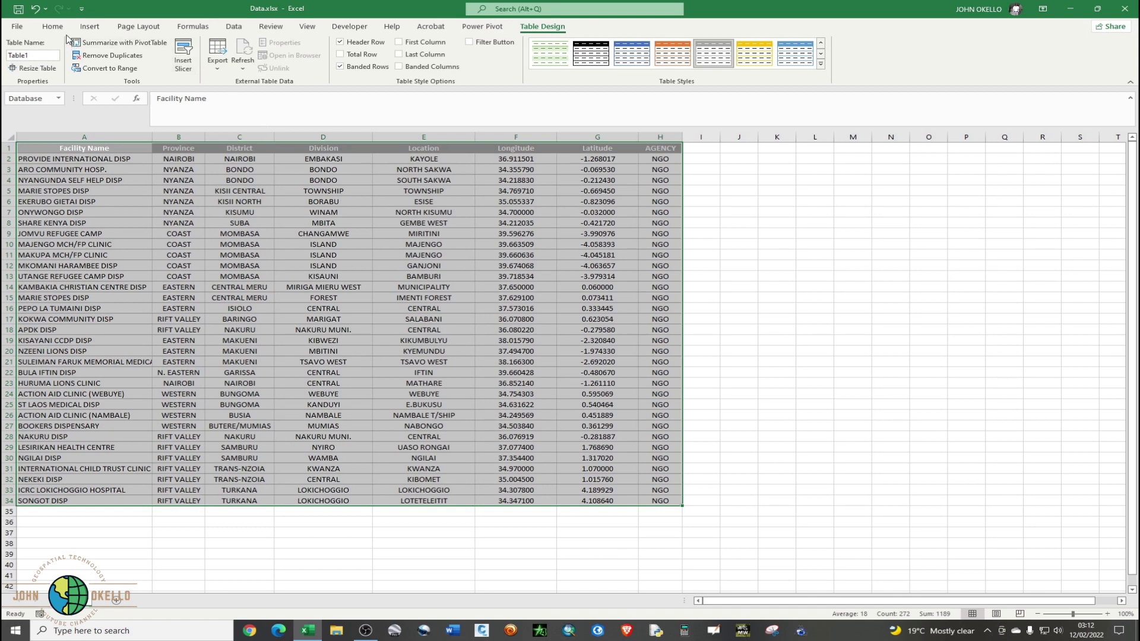
{"action": "left_click", "coordinate": [53, 28]}
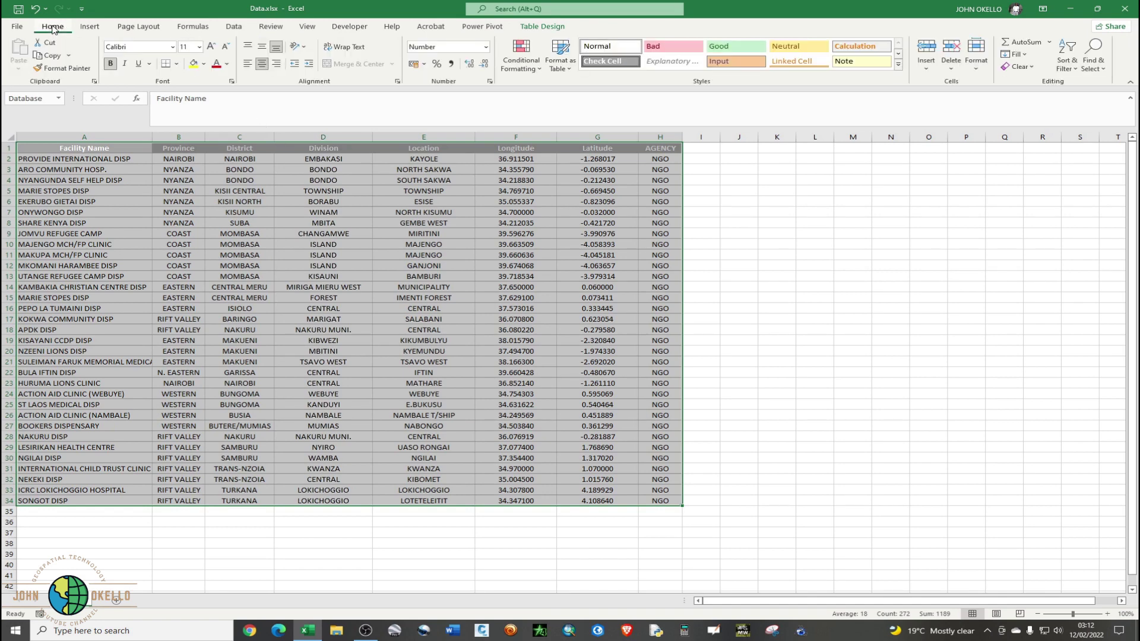
{"action": "left_click", "coordinate": [89, 27]}
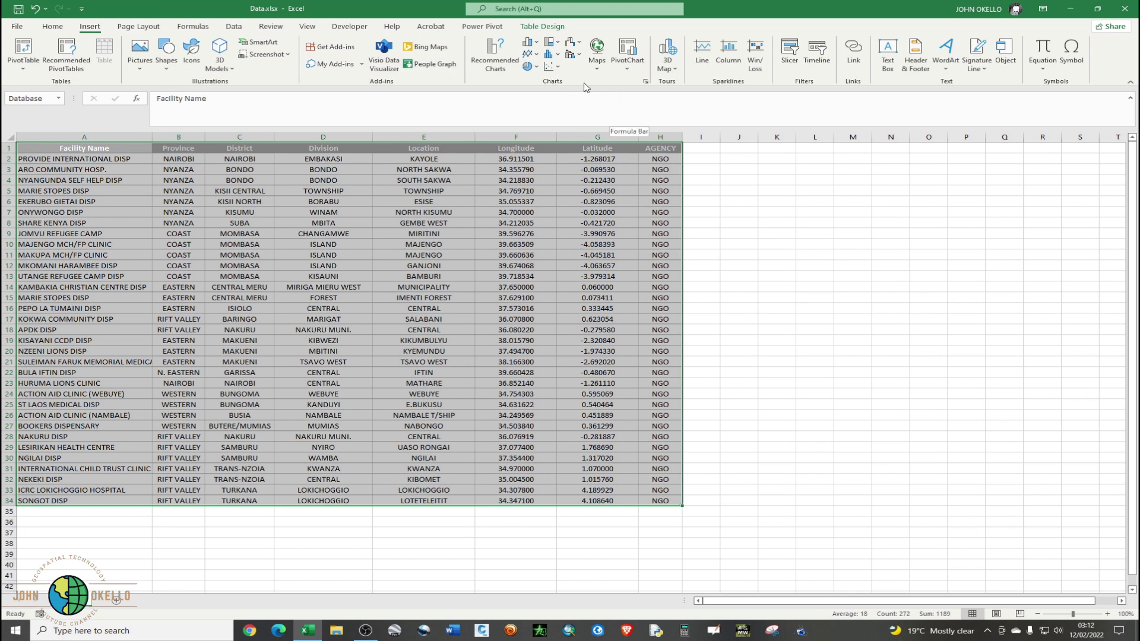
{"action": "left_click", "coordinate": [675, 71]}
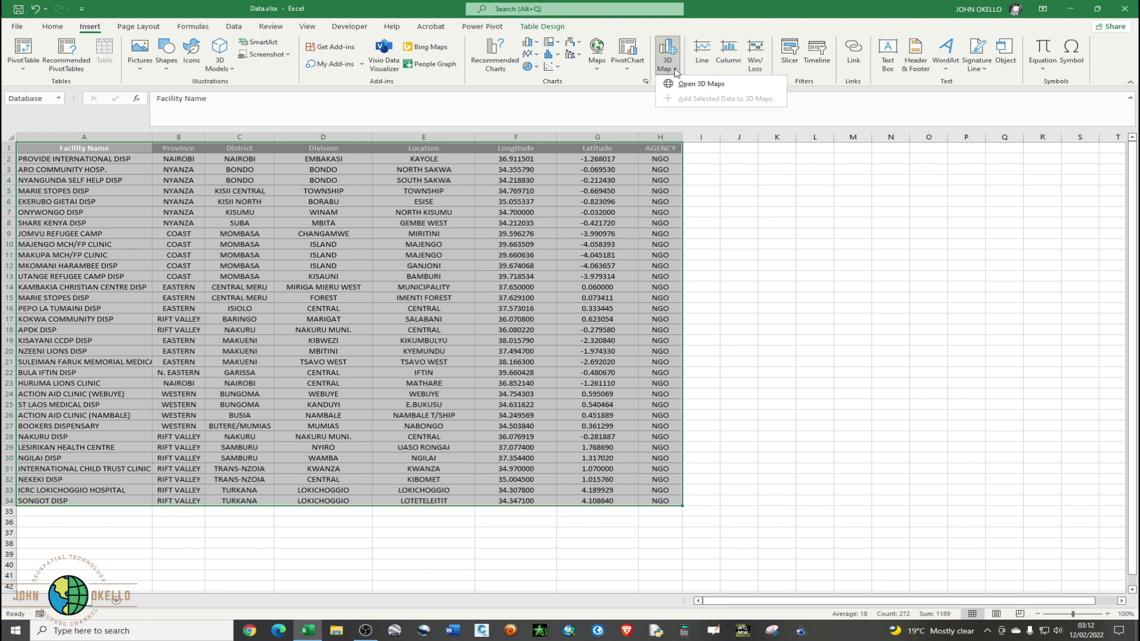
{"action": "left_click", "coordinate": [696, 86]}
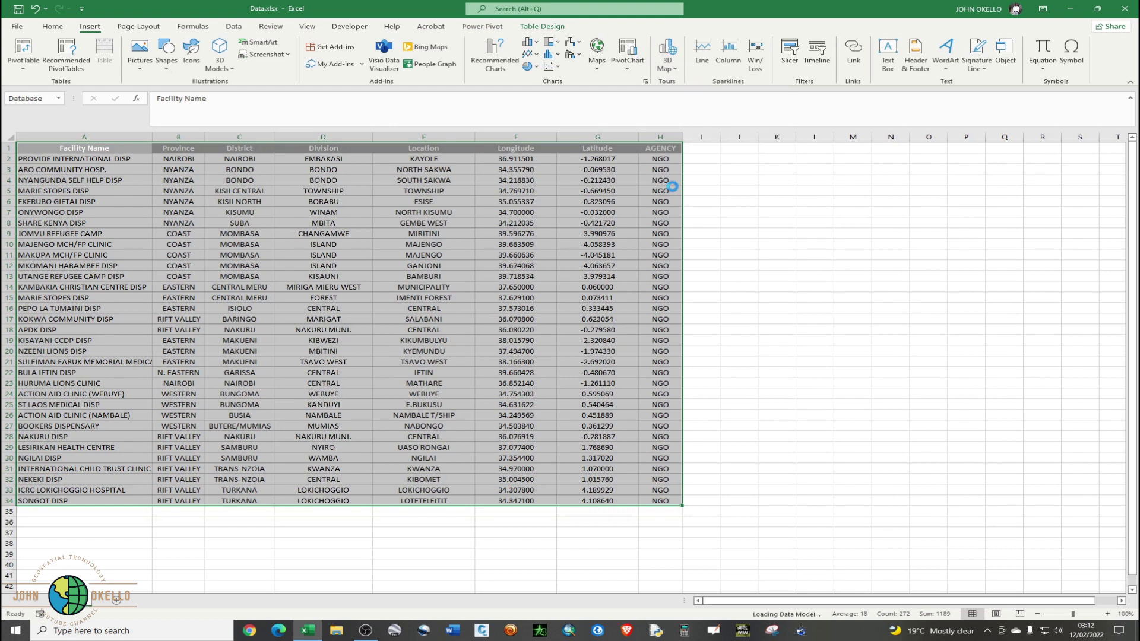
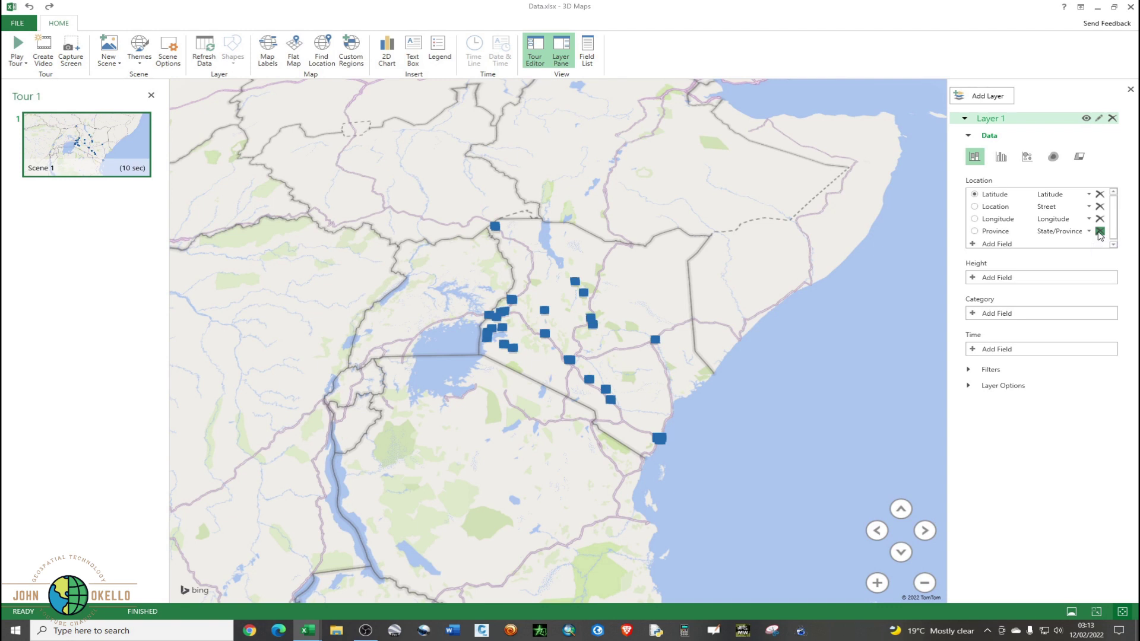
Step: Remove Province and Location from Layer 1's location fields, and map the Latitude field as Latitude and the Longitude field as Longitude
{"action": "left_click", "coordinate": [1099, 231]}
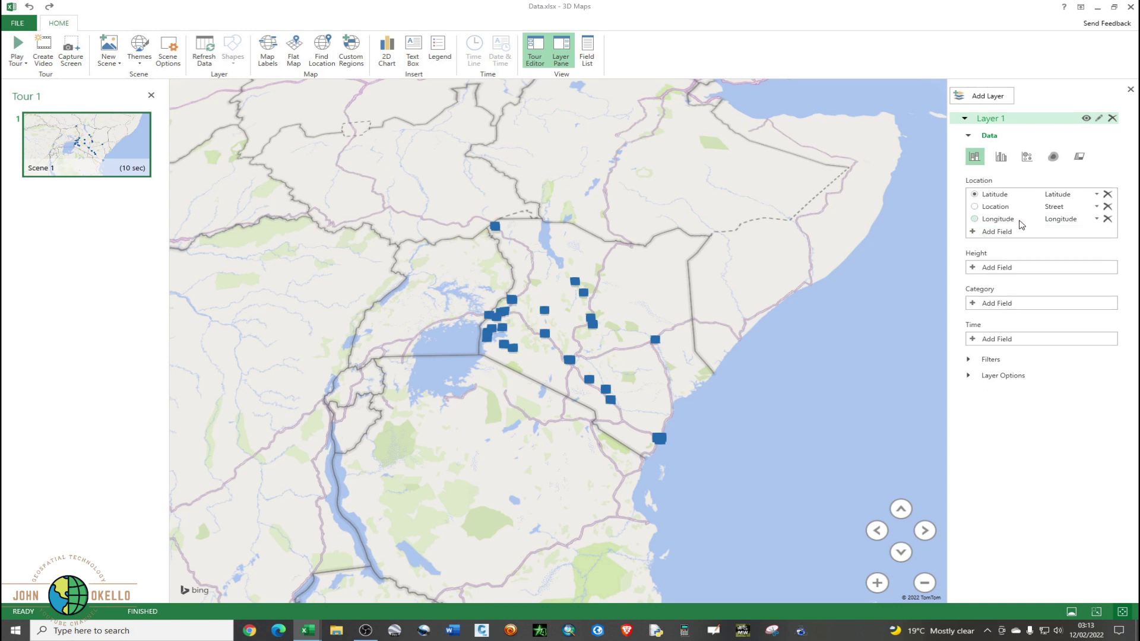
{"action": "left_click", "coordinate": [1107, 207]}
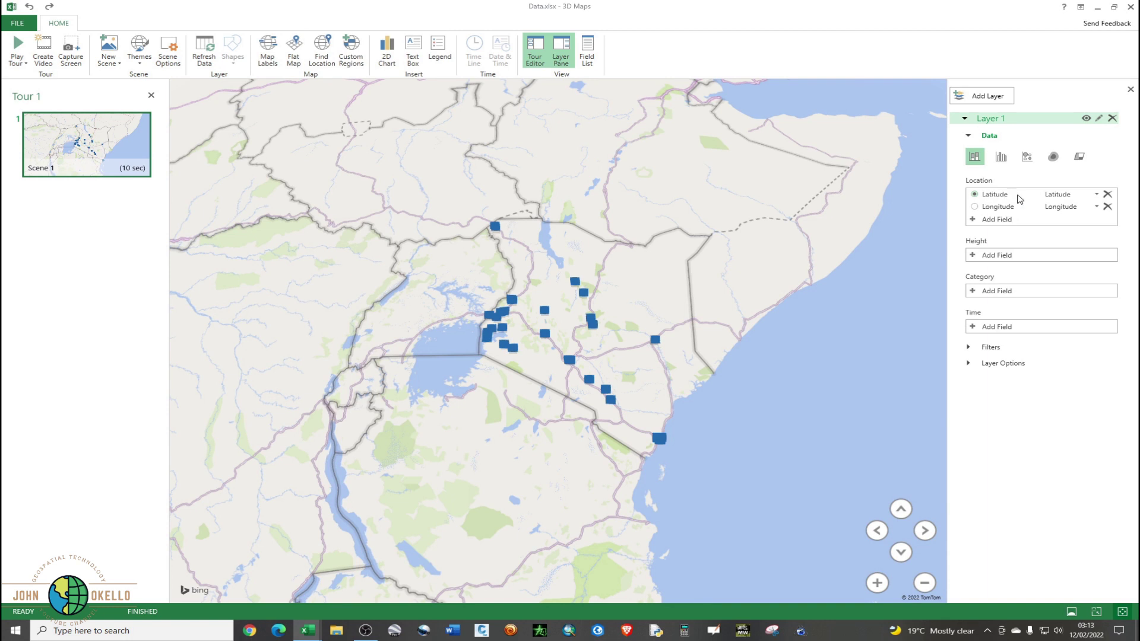
{"action": "left_click", "coordinate": [1096, 195]}
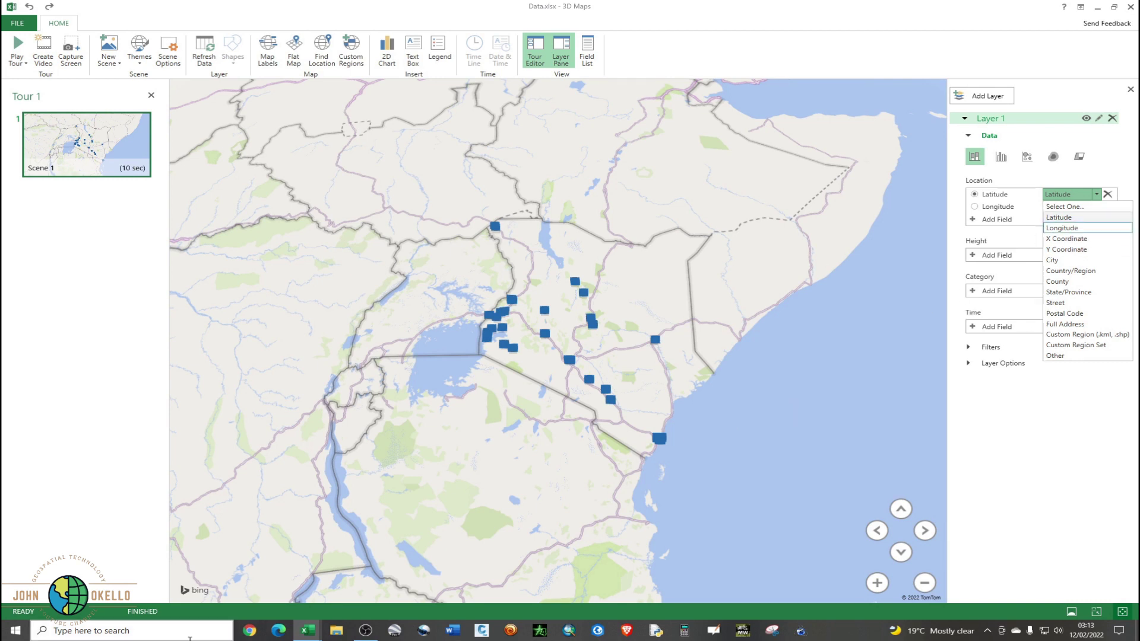
{"action": "mouse_move", "coordinate": [307, 630]}
{"action": "left_click", "coordinate": [237, 592]}
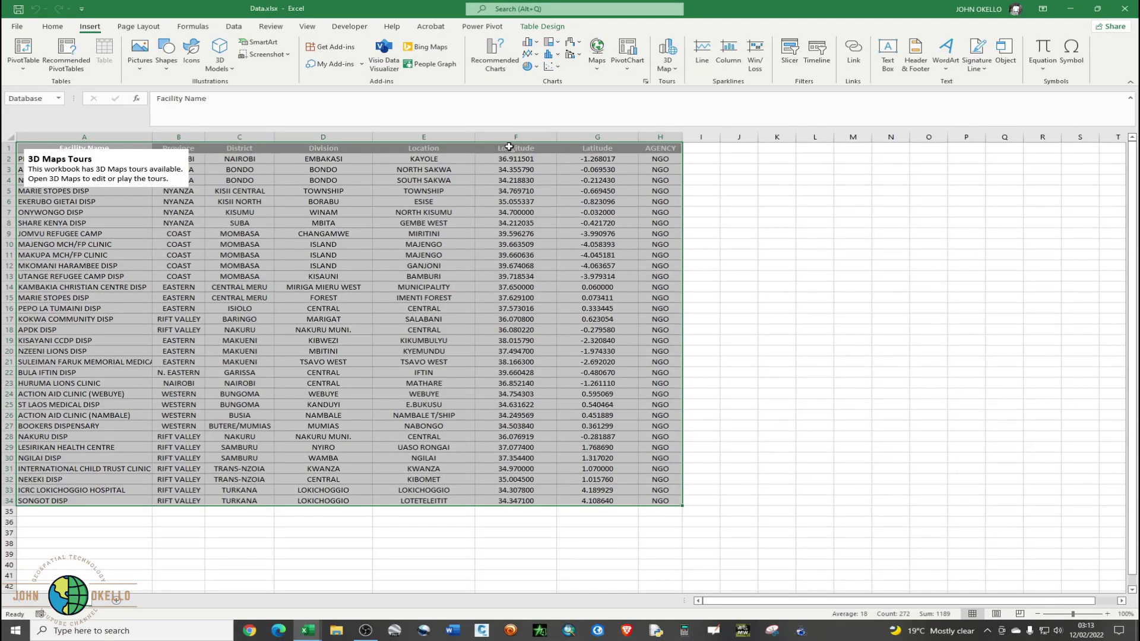
{"action": "left_click", "coordinate": [1070, 8]}
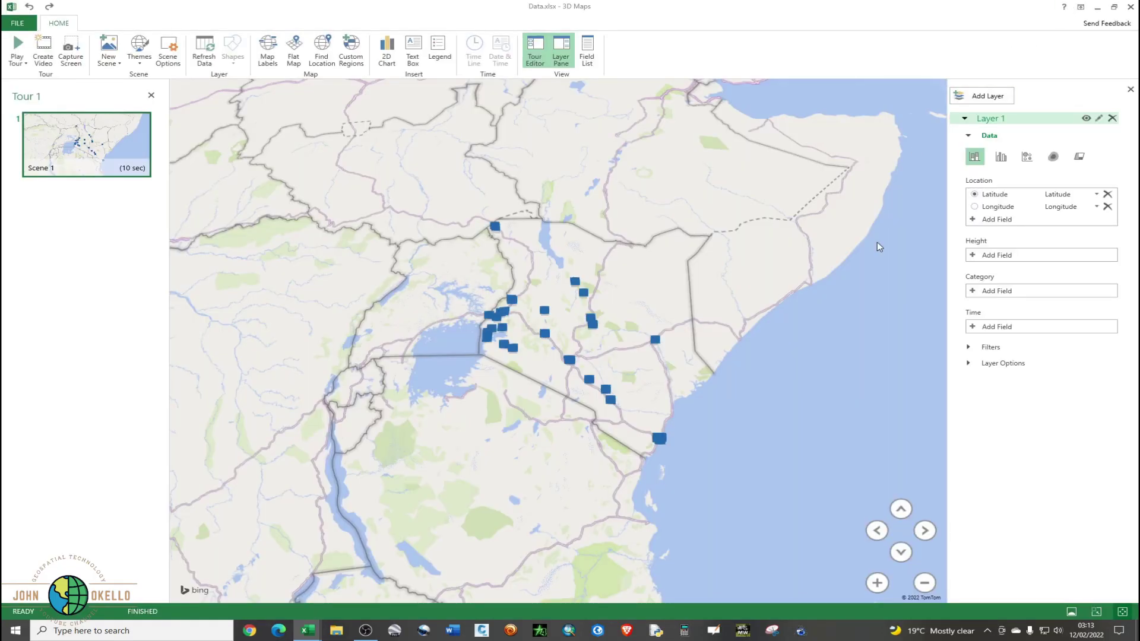
{"action": "left_click", "coordinate": [1096, 195]}
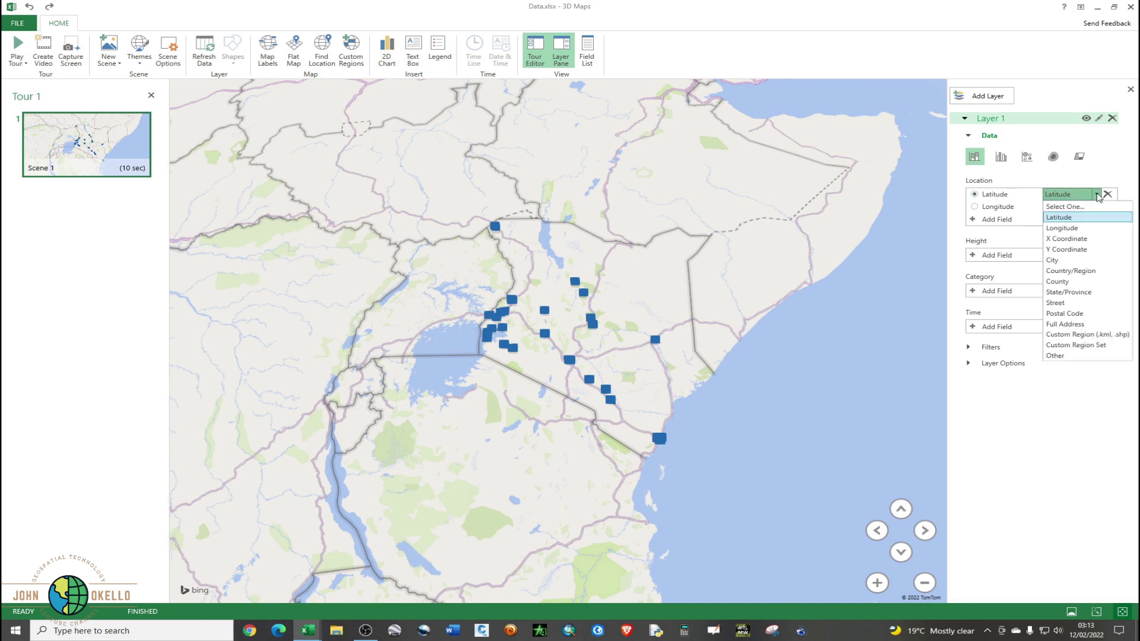
{"action": "left_click", "coordinate": [1080, 219]}
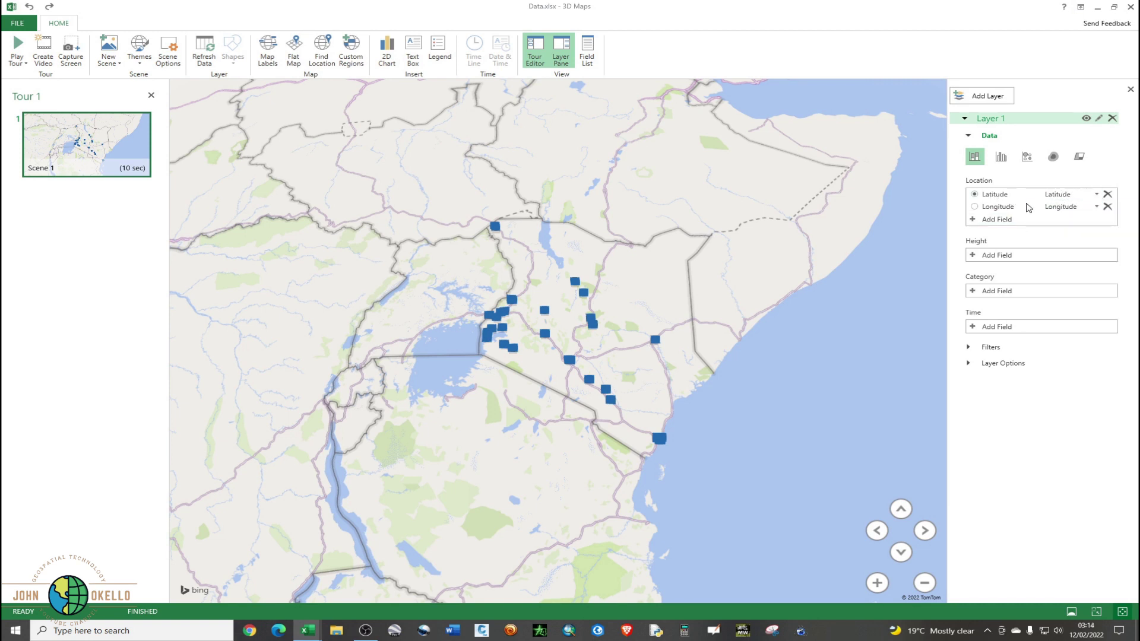
{"action": "left_click", "coordinate": [998, 209]}
{"action": "left_click", "coordinate": [1096, 207]}
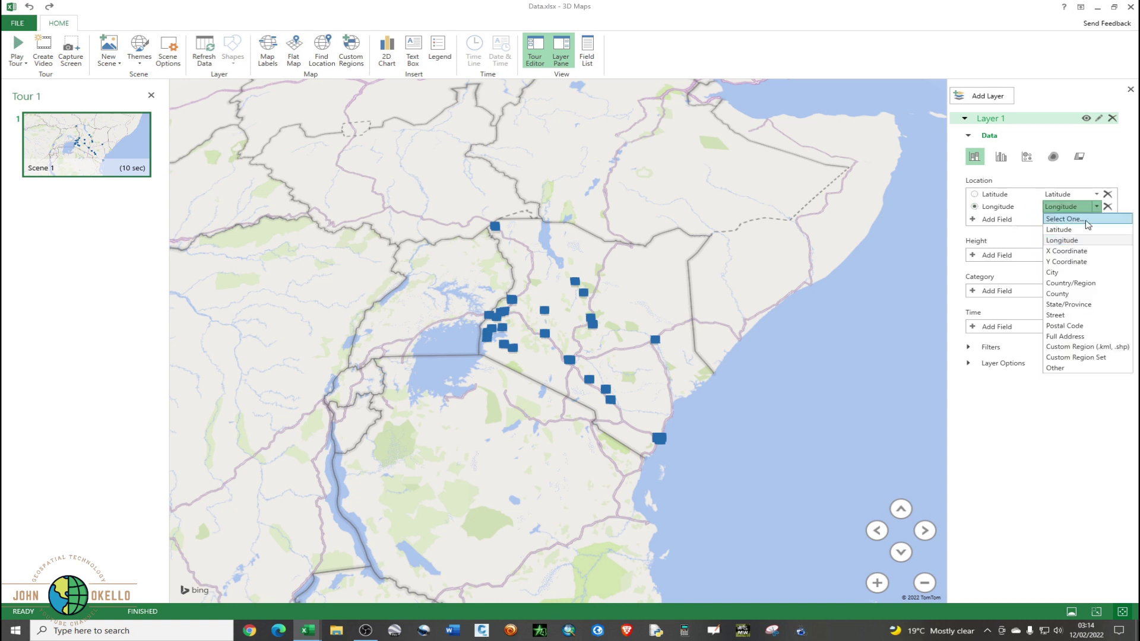
{"action": "left_click", "coordinate": [1066, 240]}
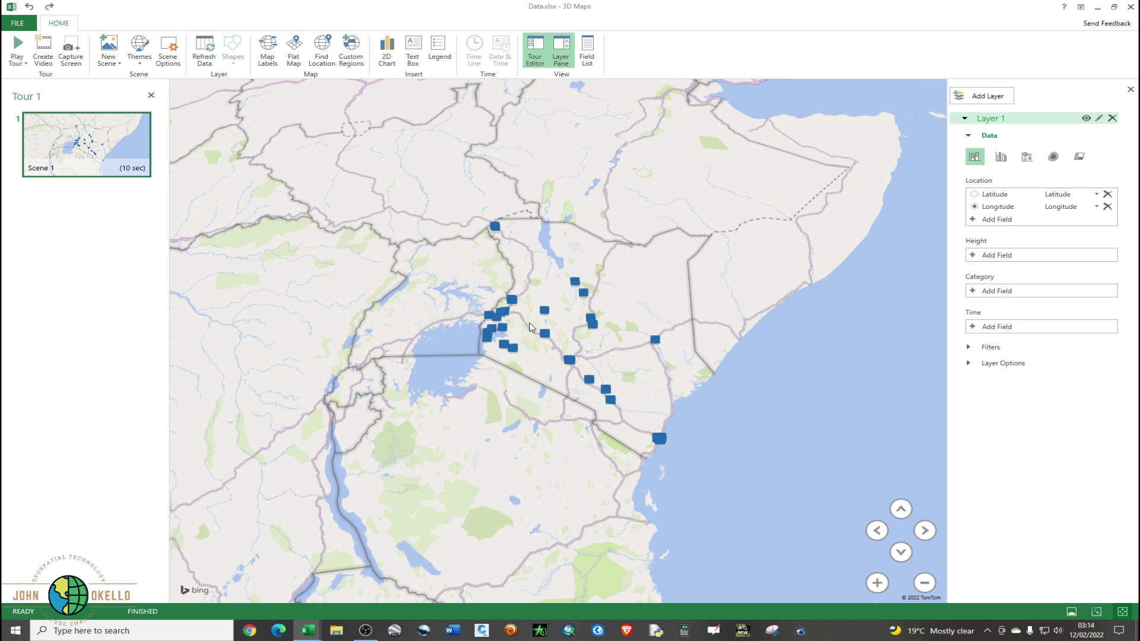
Step: Examine the plotted facilities and a point's coordinates on the map, and compare them with the source table in the workbook
{"action": "scroll", "coordinate": [532, 326], "scroll_direction": "up", "scroll_amount": 5}
{"action": "scroll", "coordinate": [359, 328], "scroll_direction": "down", "scroll_amount": 5}
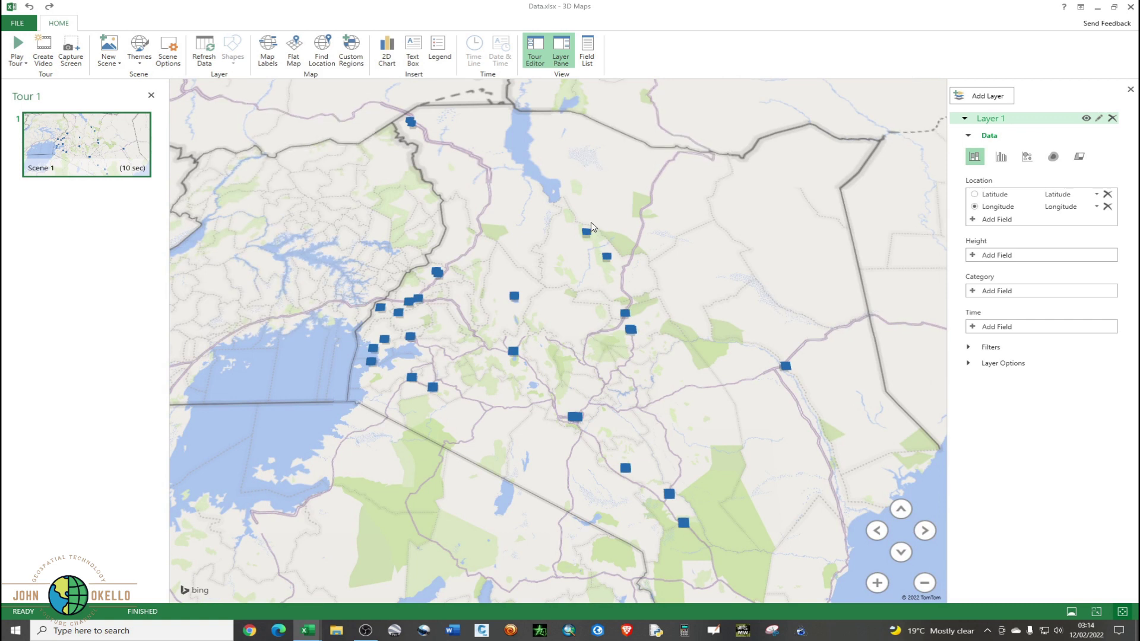
{"action": "mouse_move", "coordinate": [587, 234]}
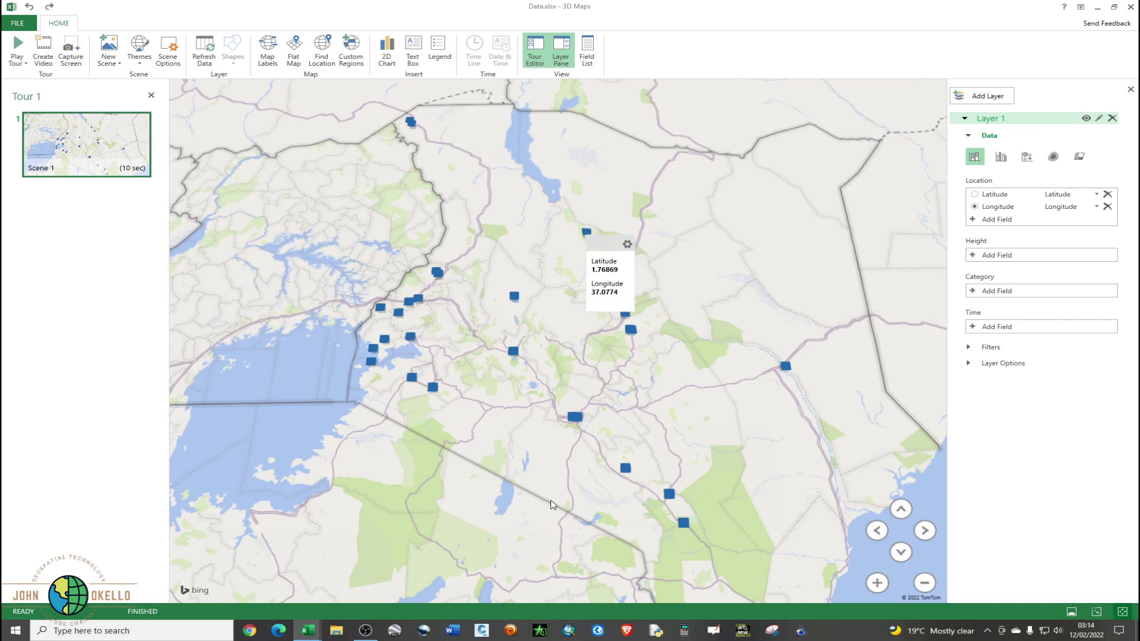
{"action": "mouse_move", "coordinate": [313, 637]}
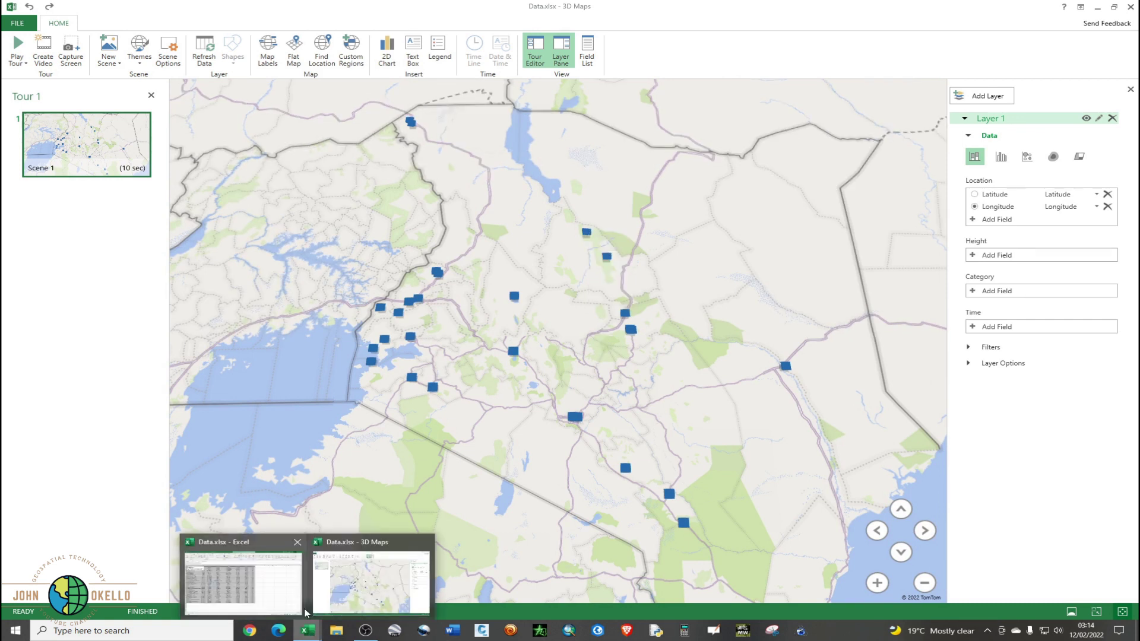
{"action": "left_click", "coordinate": [276, 598]}
{"action": "left_click", "coordinate": [784, 396]}
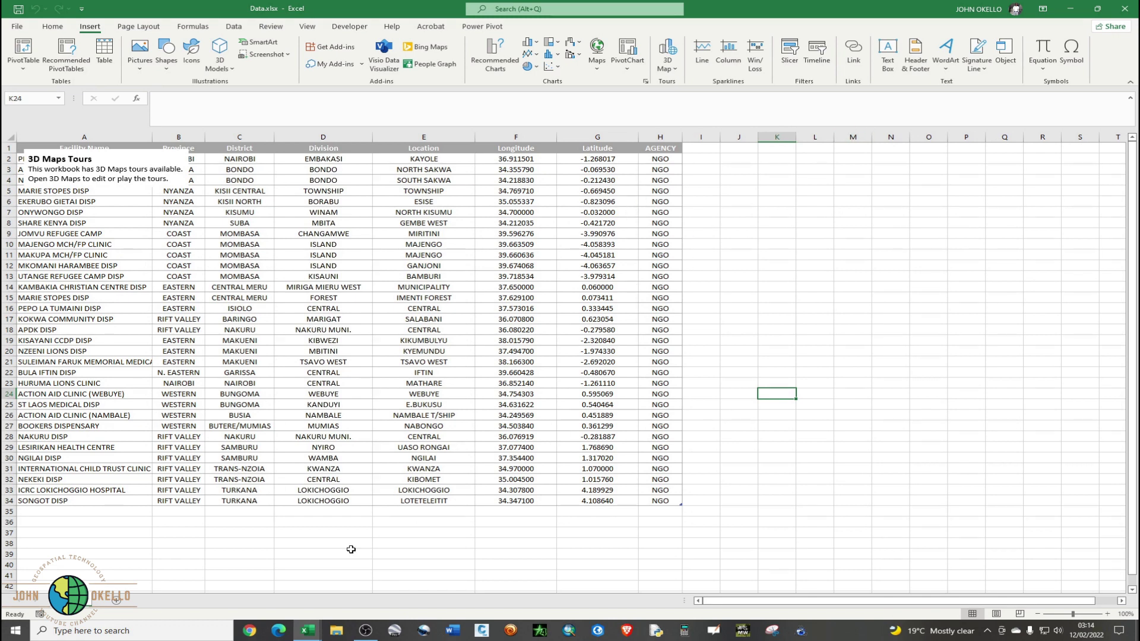
{"action": "mouse_move", "coordinate": [308, 630]}
{"action": "left_click", "coordinate": [369, 598]}
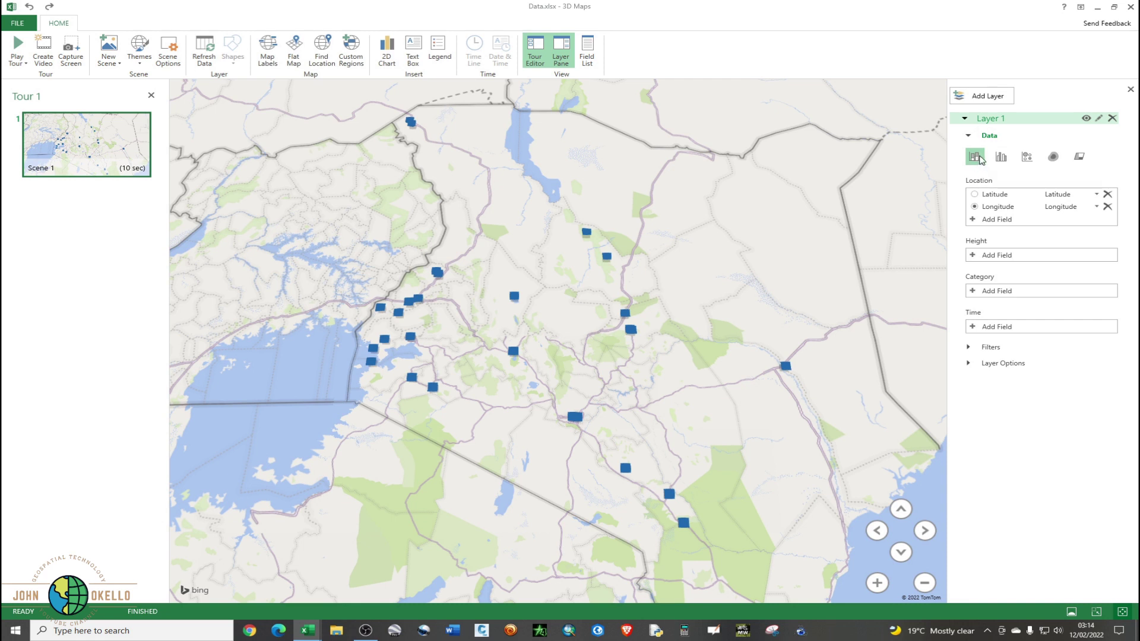
Step: Change Layer 1's visualization to Bubble and reduce the bubble size to 54%
{"action": "left_click", "coordinate": [1026, 158]}
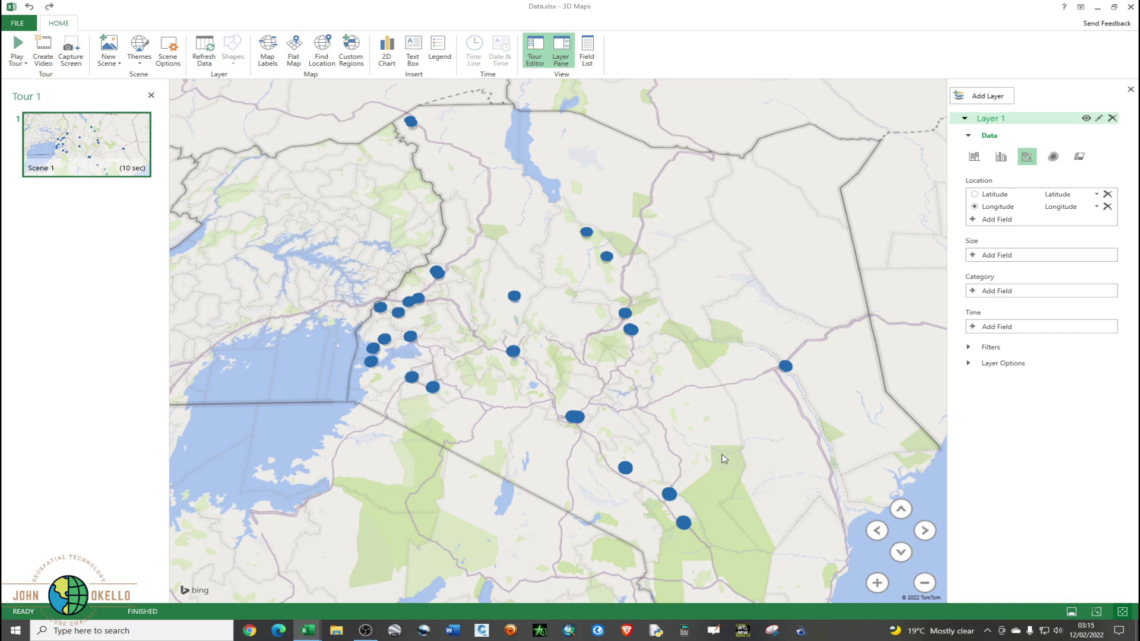
{"action": "left_click", "coordinate": [969, 363]}
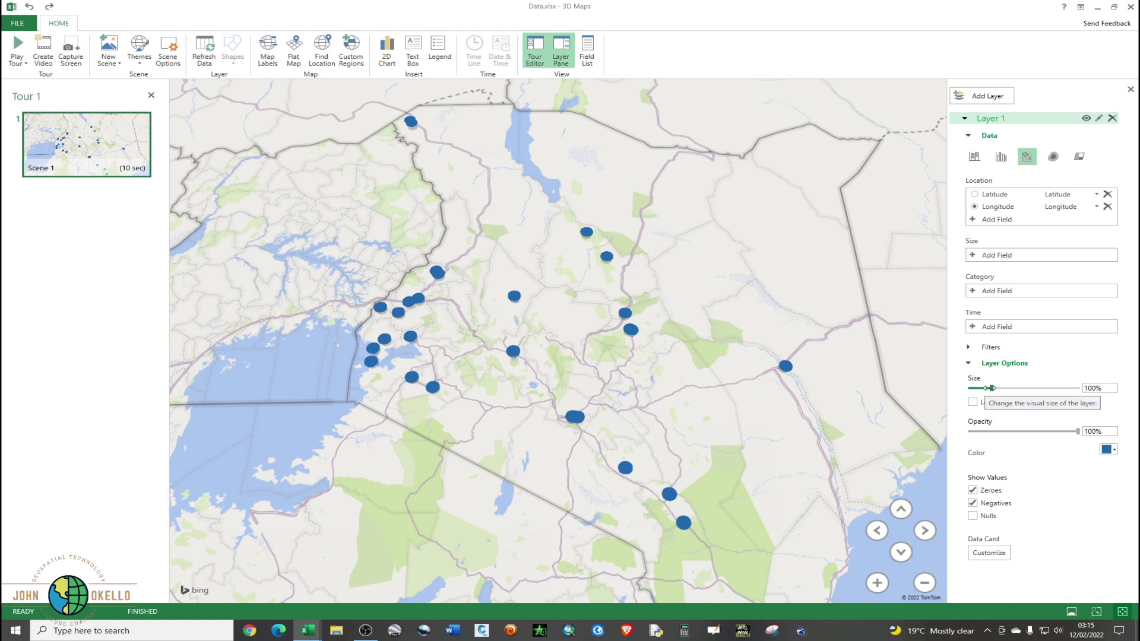
{"action": "left_click", "coordinate": [968, 363]}
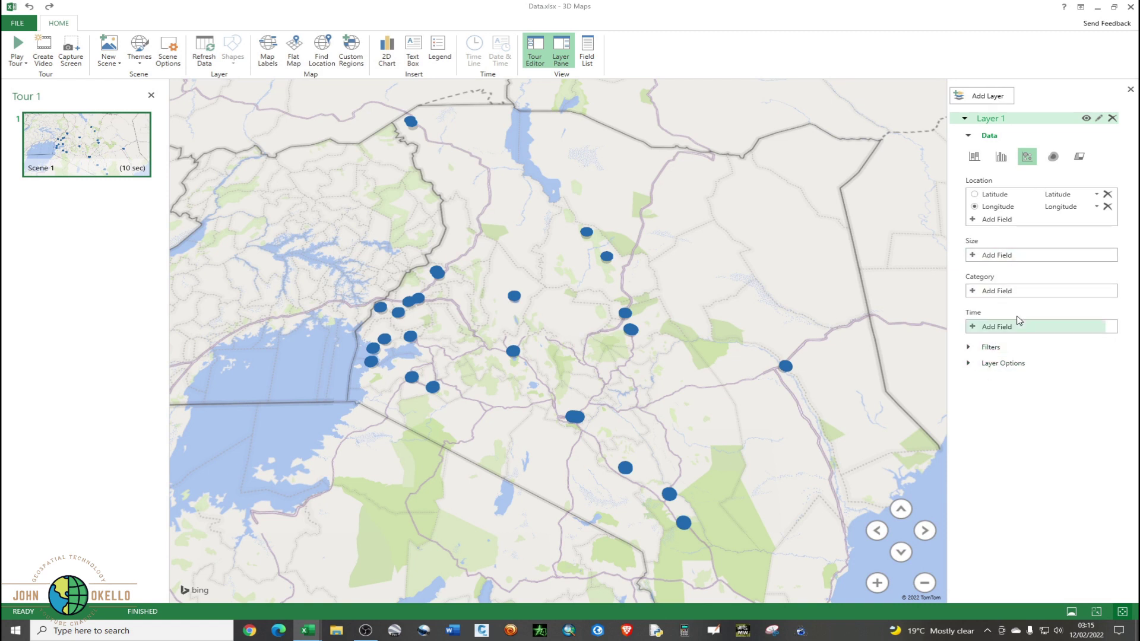
{"action": "left_click", "coordinate": [968, 364]}
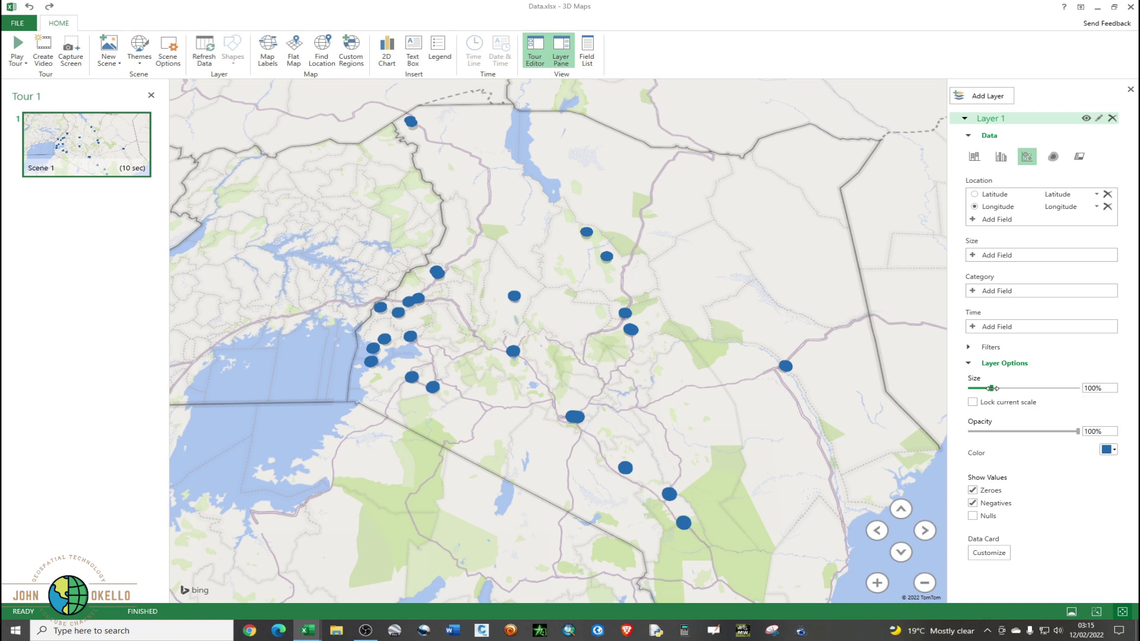
{"action": "left_click_drag", "start_coordinate": [990, 389], "coordinate": [968, 389]}
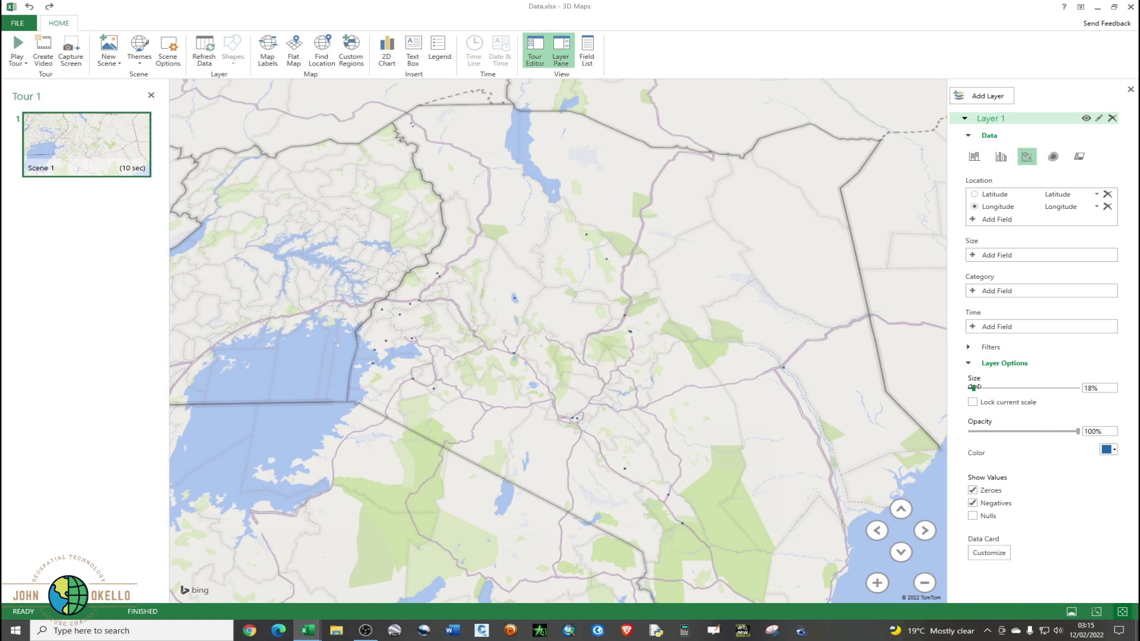
{"action": "left_click_drag", "start_coordinate": [978, 387], "coordinate": [981, 385]}
{"action": "left_click_drag", "start_coordinate": [982, 388], "coordinate": [988, 387]}
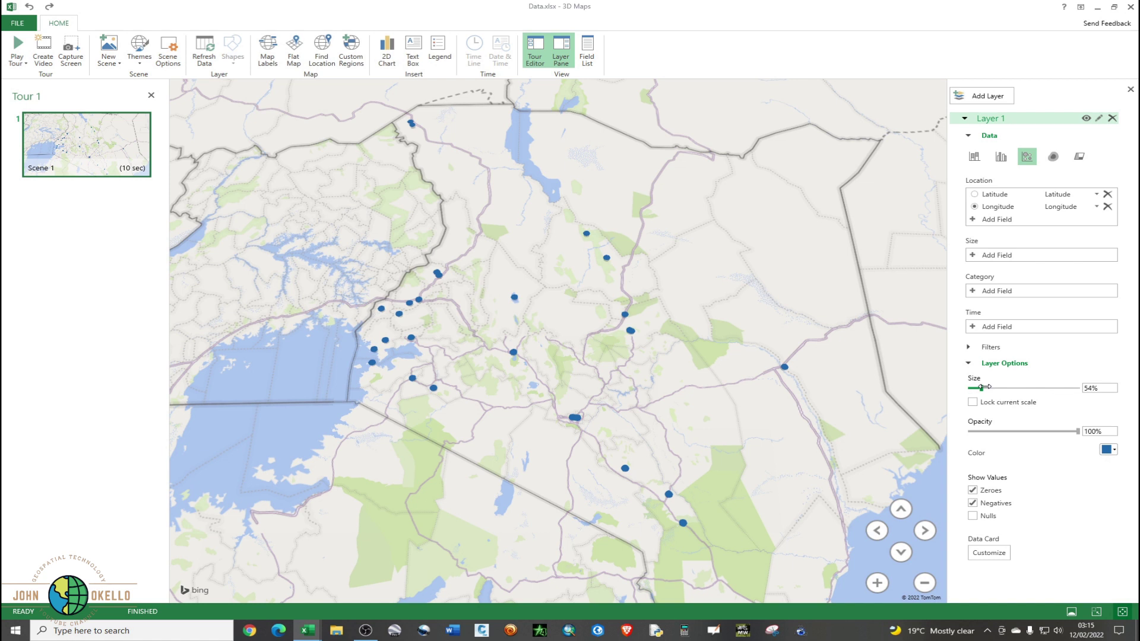
Step: Reduce Layer 1's bubble size to 40% and change the bubble color to dark red
{"action": "left_click_drag", "start_coordinate": [989, 386], "coordinate": [985, 387]}
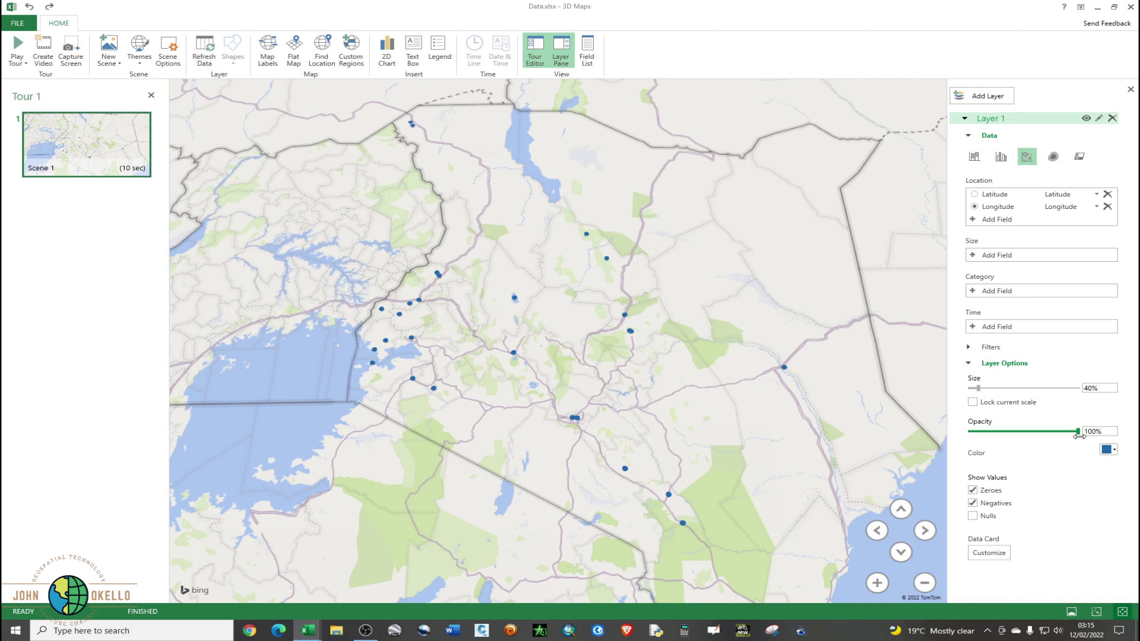
{"action": "mouse_move", "coordinate": [1076, 432]}
{"action": "left_mouse_down"}
{"action": "mouse_move", "coordinate": [971, 430]}
{"action": "mouse_move", "coordinate": [1082, 431]}
{"action": "left_mouse_up"}
{"action": "left_click", "coordinate": [1108, 450]}
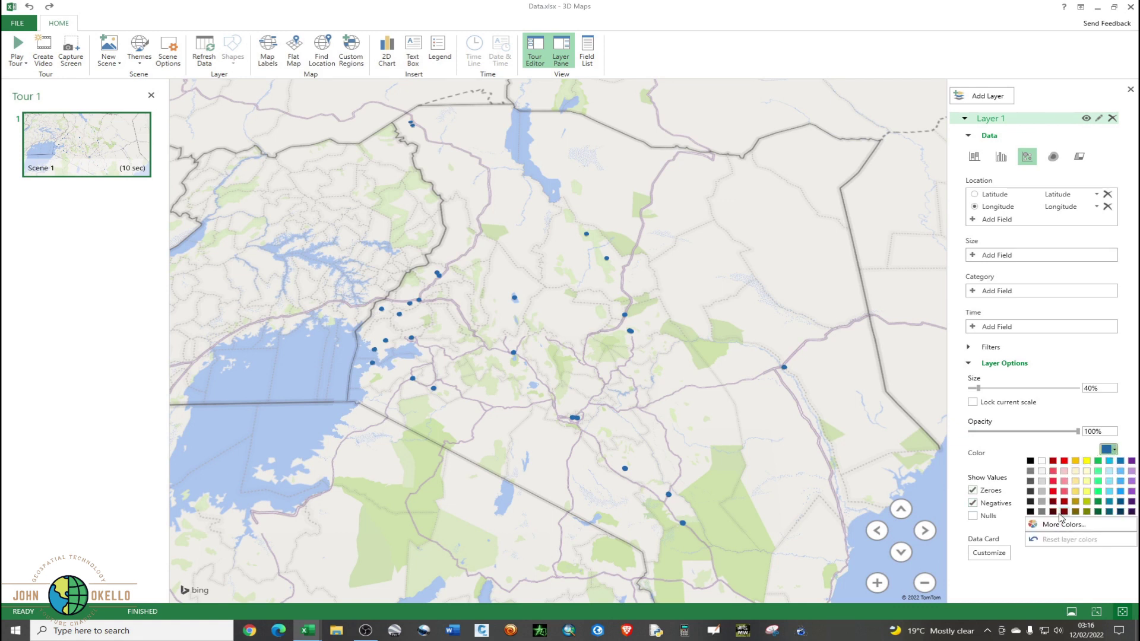
{"action": "left_click", "coordinate": [1086, 492]}
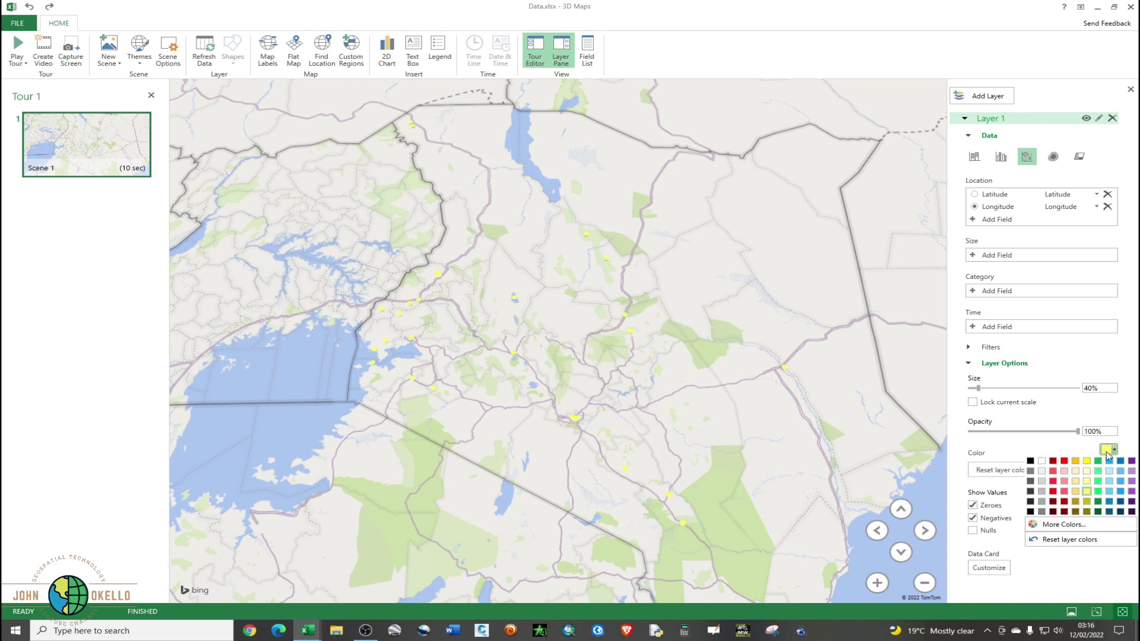
{"action": "left_click", "coordinate": [1055, 507]}
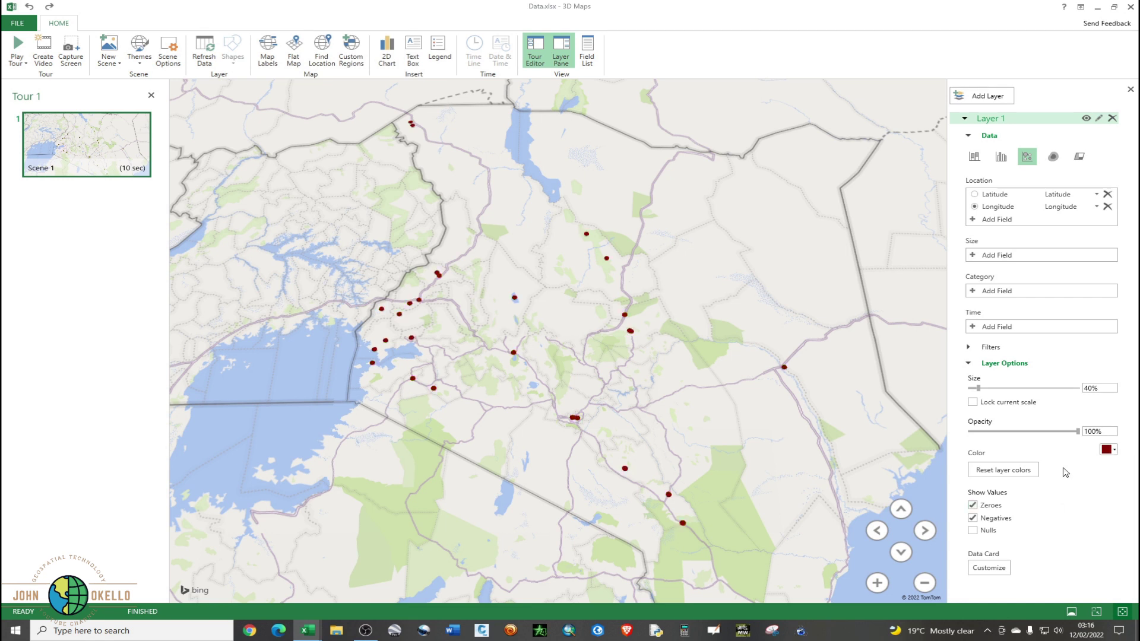
{"action": "mouse_move", "coordinate": [569, 419]}
{"action": "mouse_move", "coordinate": [625, 471]}
{"action": "scroll", "coordinate": [626, 473], "scroll_direction": "up", "scroll_amount": 1}
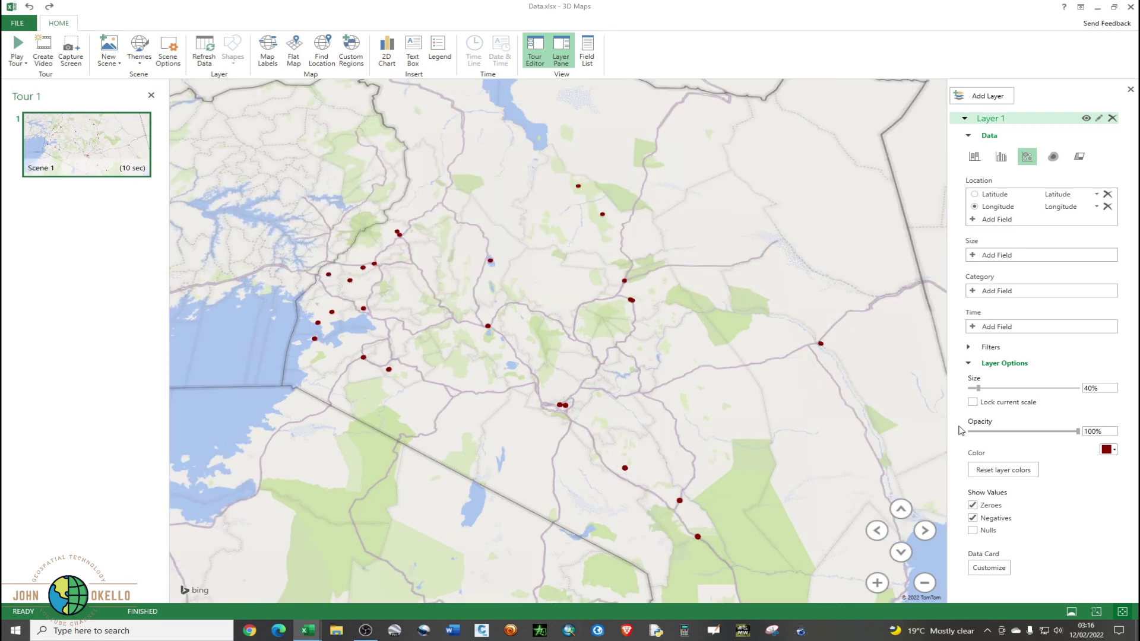
{"action": "left_click", "coordinate": [969, 363]}
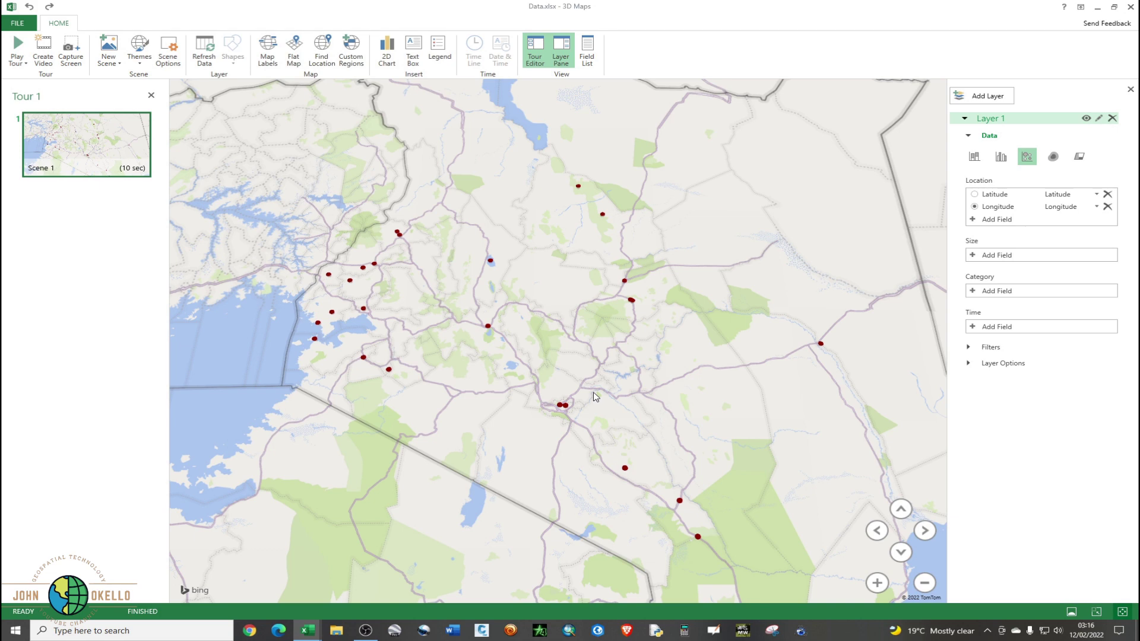
Step: Review the facility table's columns in the Excel workbook, and categorize Layer 1's points by the Division field in 3D Maps
{"action": "scroll", "coordinate": [596, 396], "scroll_direction": "down", "scroll_amount": 2}
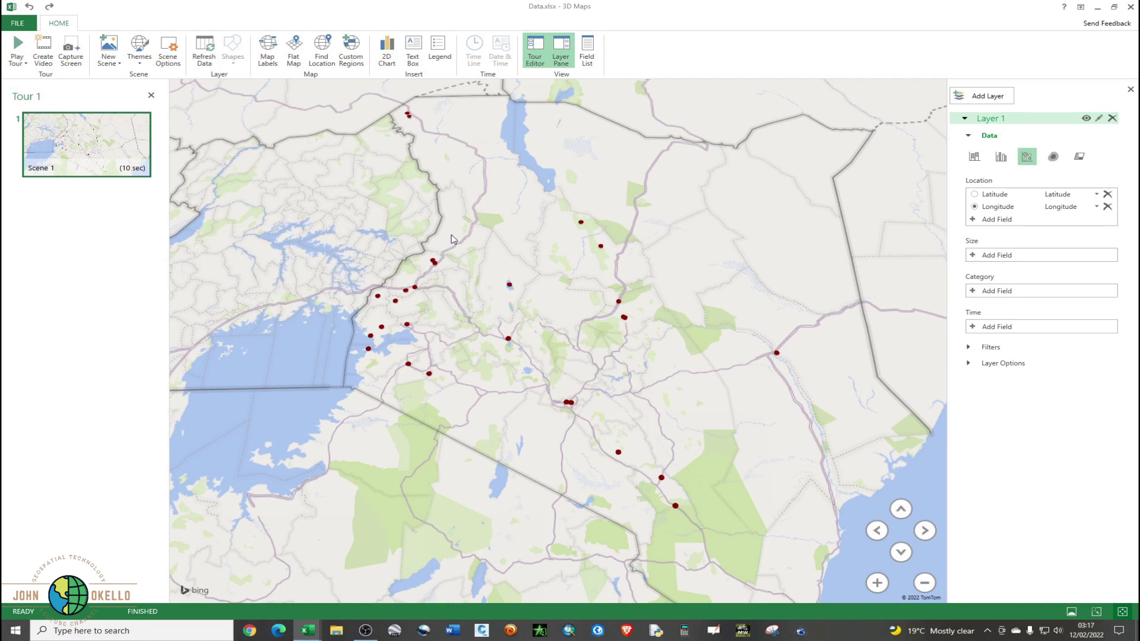
{"action": "mouse_move", "coordinate": [308, 632]}
{"action": "left_click", "coordinate": [287, 593]}
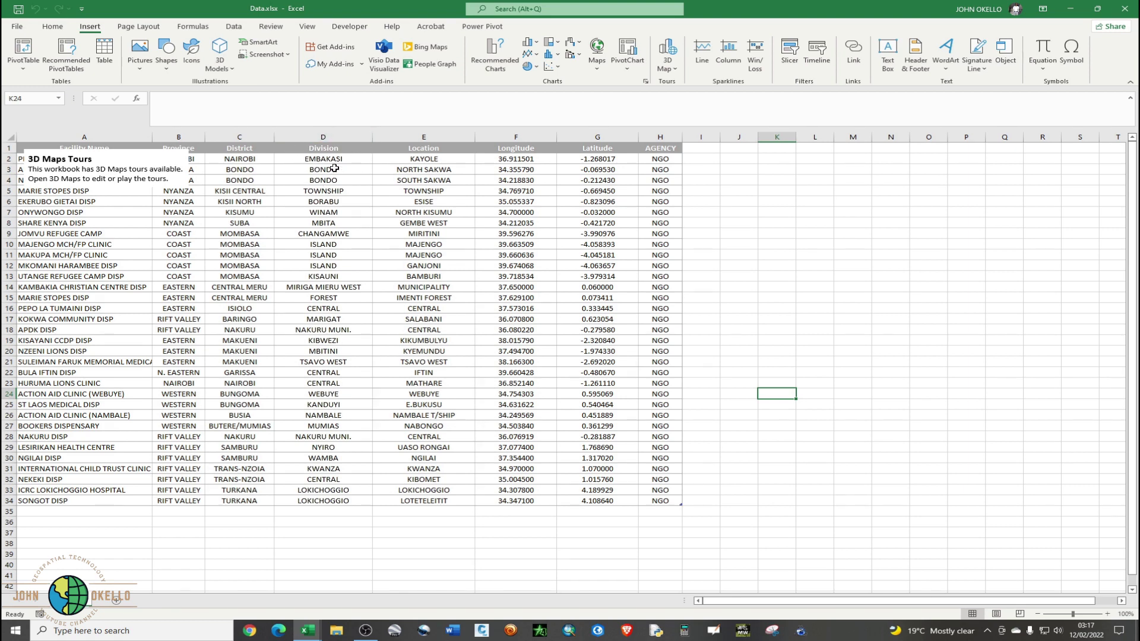
{"action": "left_click", "coordinate": [1079, 10]}
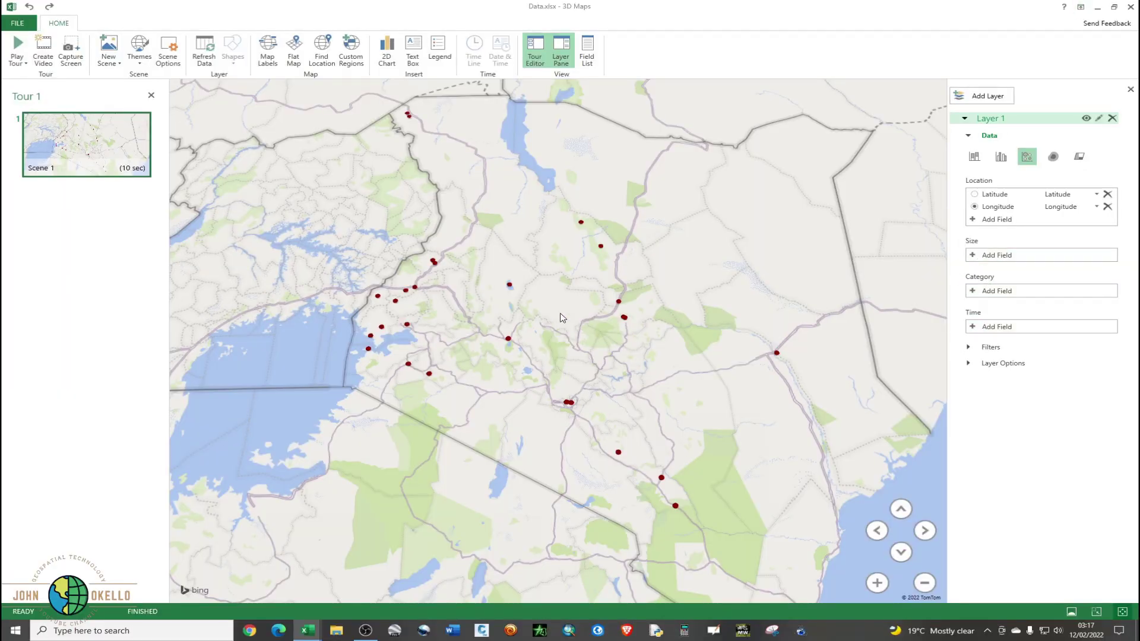
{"action": "left_click", "coordinate": [974, 257]}
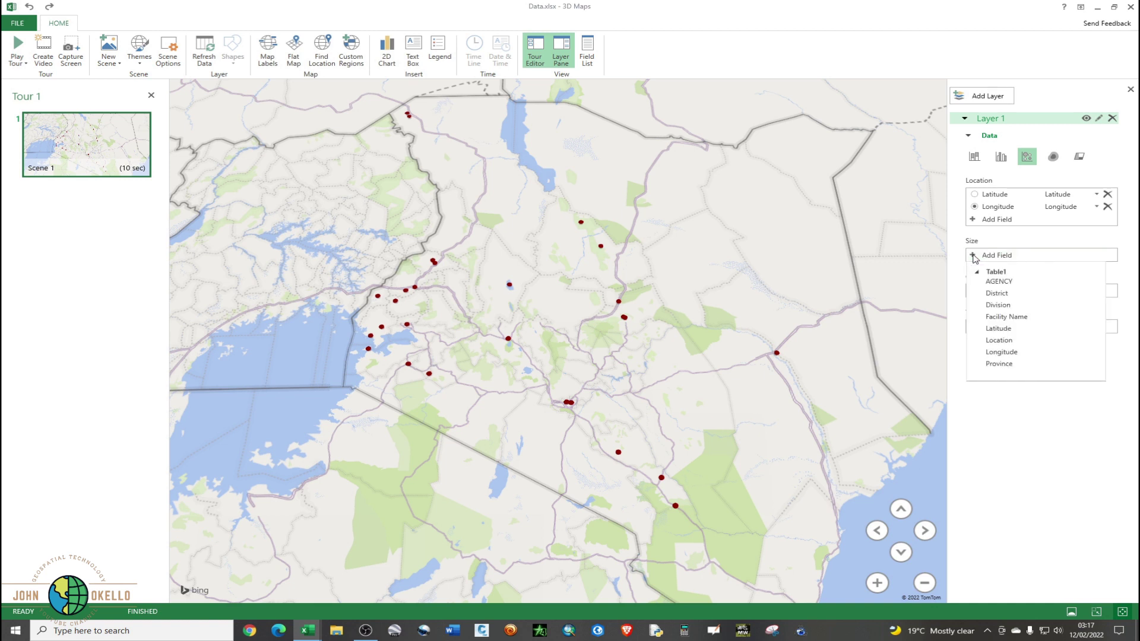
{"action": "left_click", "coordinate": [974, 257]}
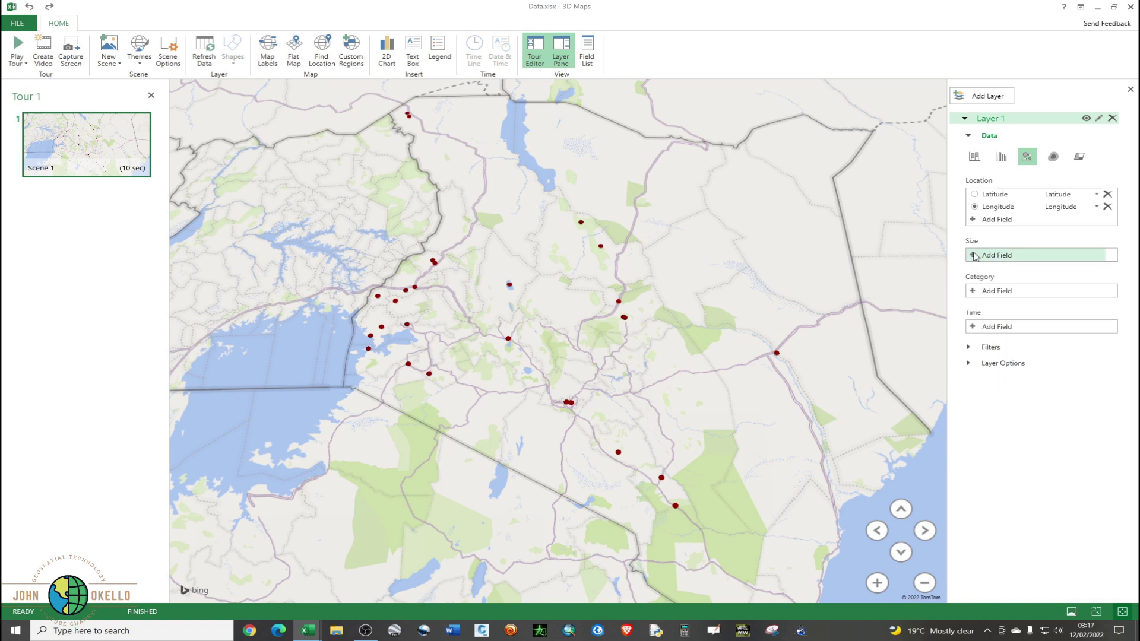
{"action": "left_click", "coordinate": [974, 291]}
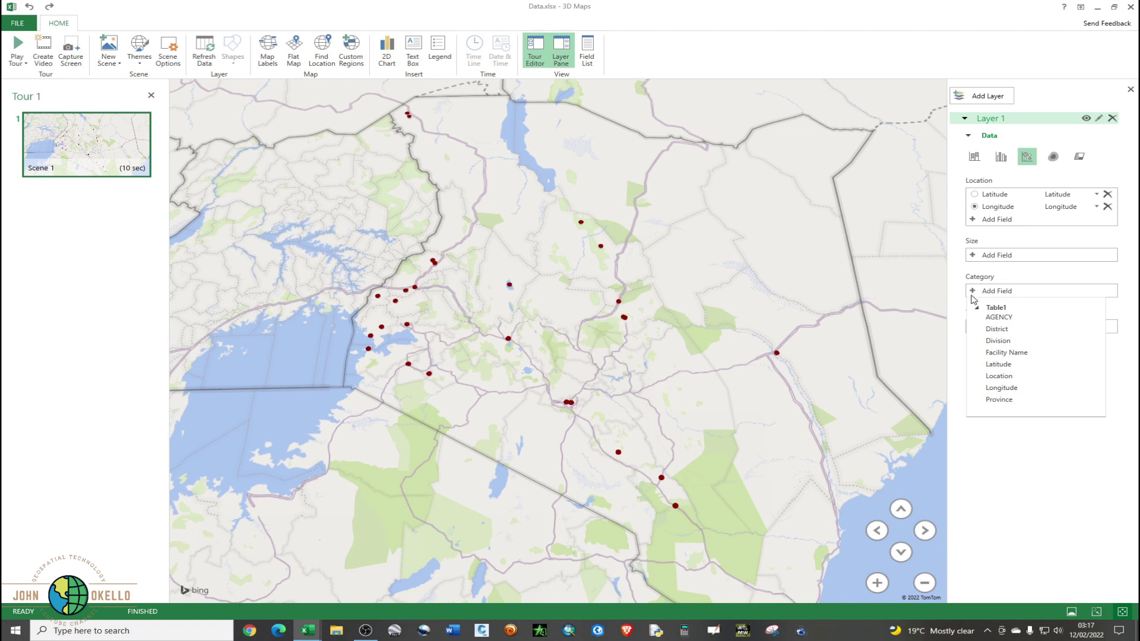
{"action": "left_click", "coordinate": [990, 341]}
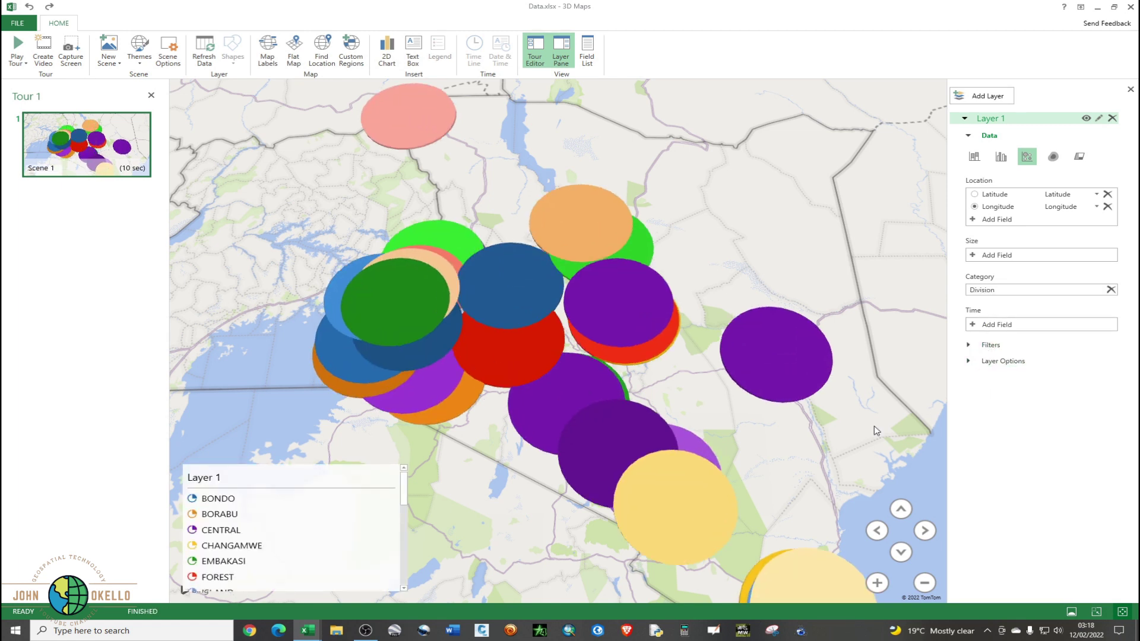
Step: Reduce the size of Layer 1's Division-colored bubbles to 0%
{"action": "mouse_move", "coordinate": [574, 438]}
{"action": "left_click", "coordinate": [969, 362]}
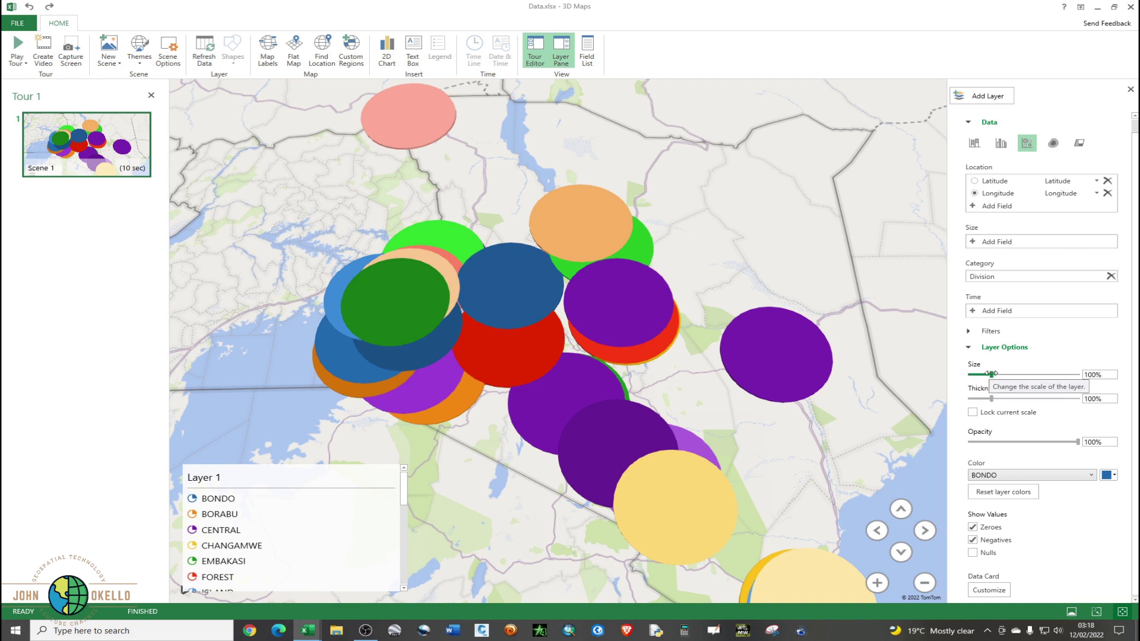
{"action": "left_click_drag", "start_coordinate": [987, 374], "coordinate": [961, 376]}
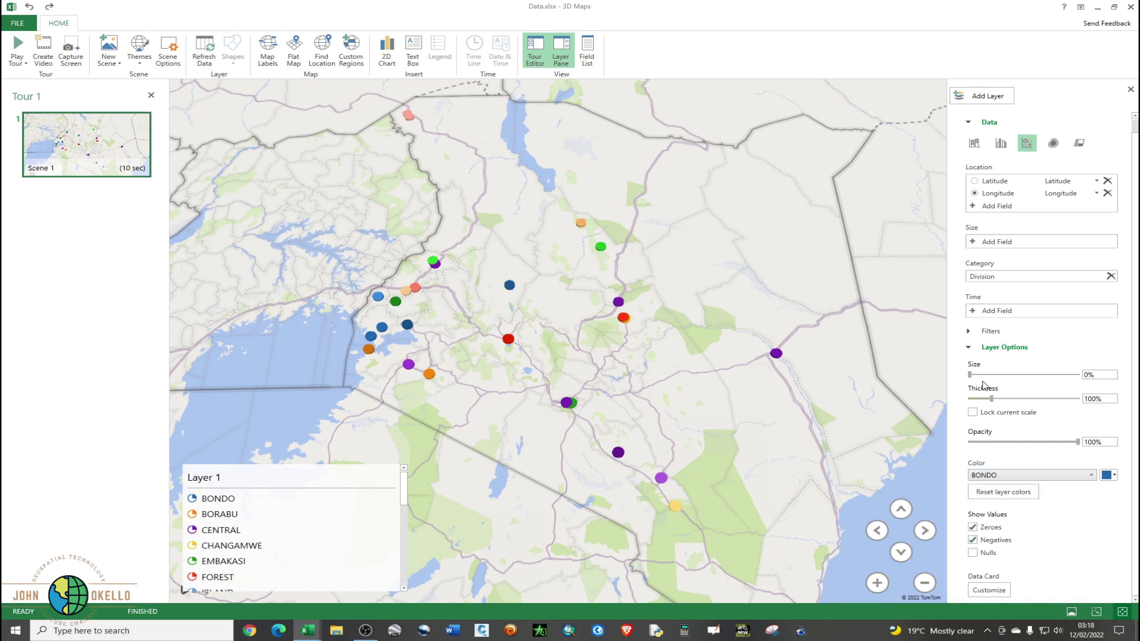
{"action": "left_click", "coordinate": [968, 349]}
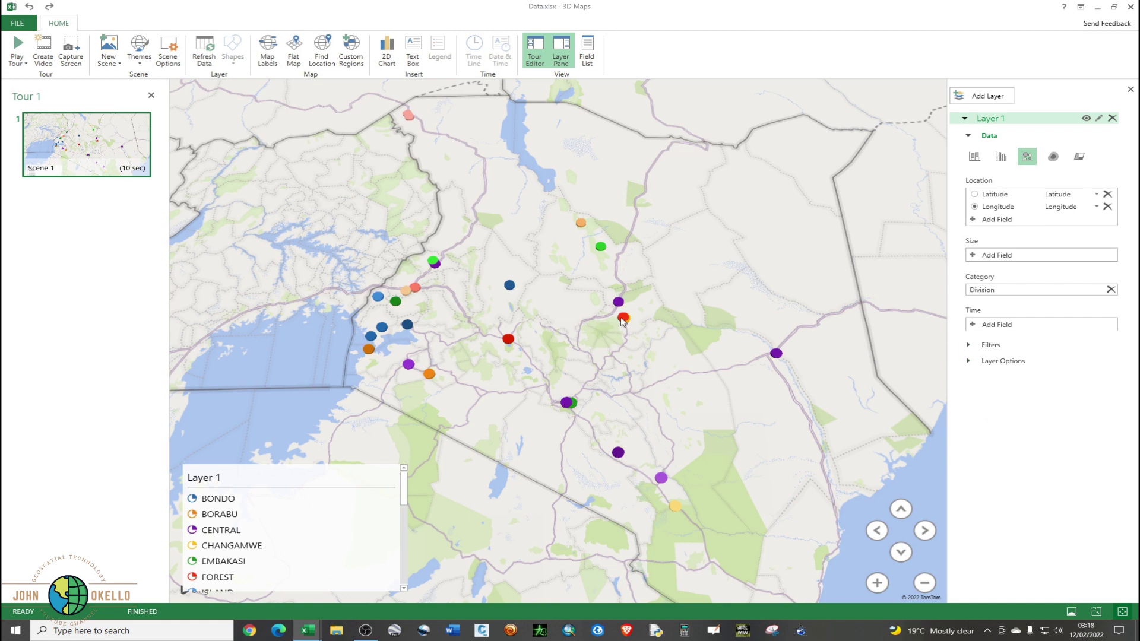
Step: Inspect the data cards of several plotted facilities up close, and delete the Layer 1 legend from the map
{"action": "scroll", "coordinate": [623, 320], "scroll_direction": "up", "scroll_amount": 3}
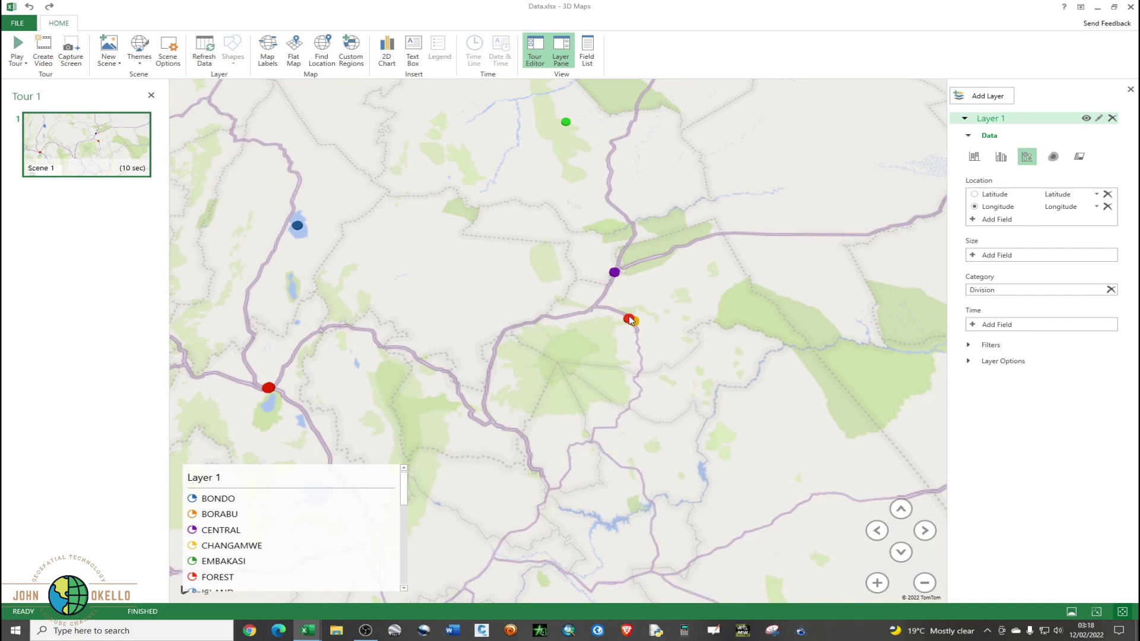
{"action": "mouse_move", "coordinate": [630, 320]}
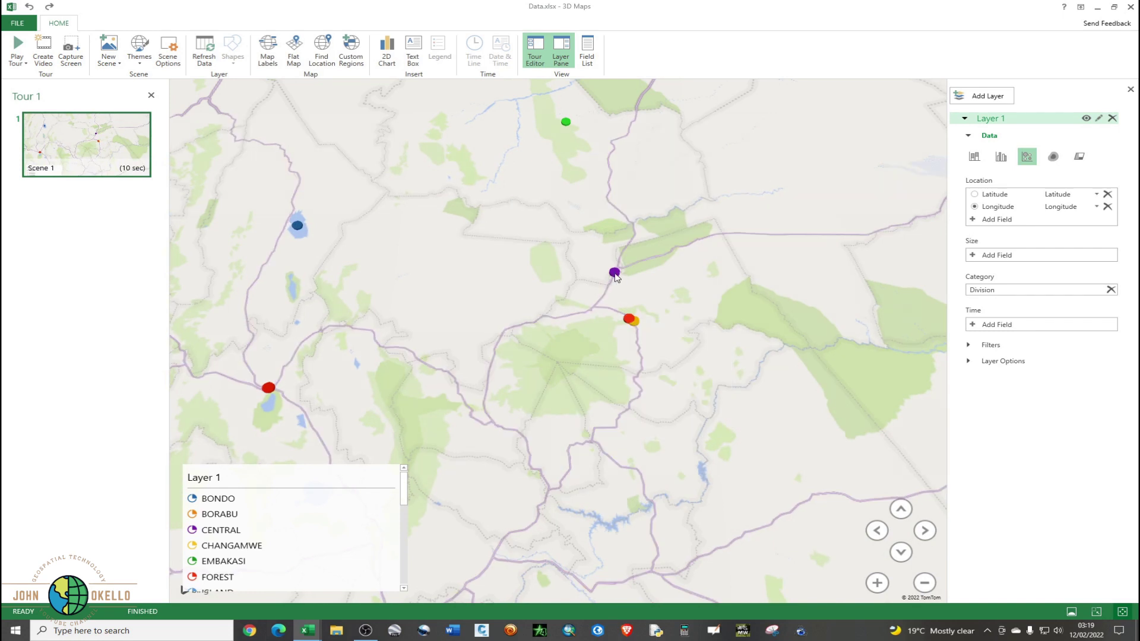
{"action": "mouse_move", "coordinate": [615, 274]}
{"action": "mouse_move", "coordinate": [296, 228]}
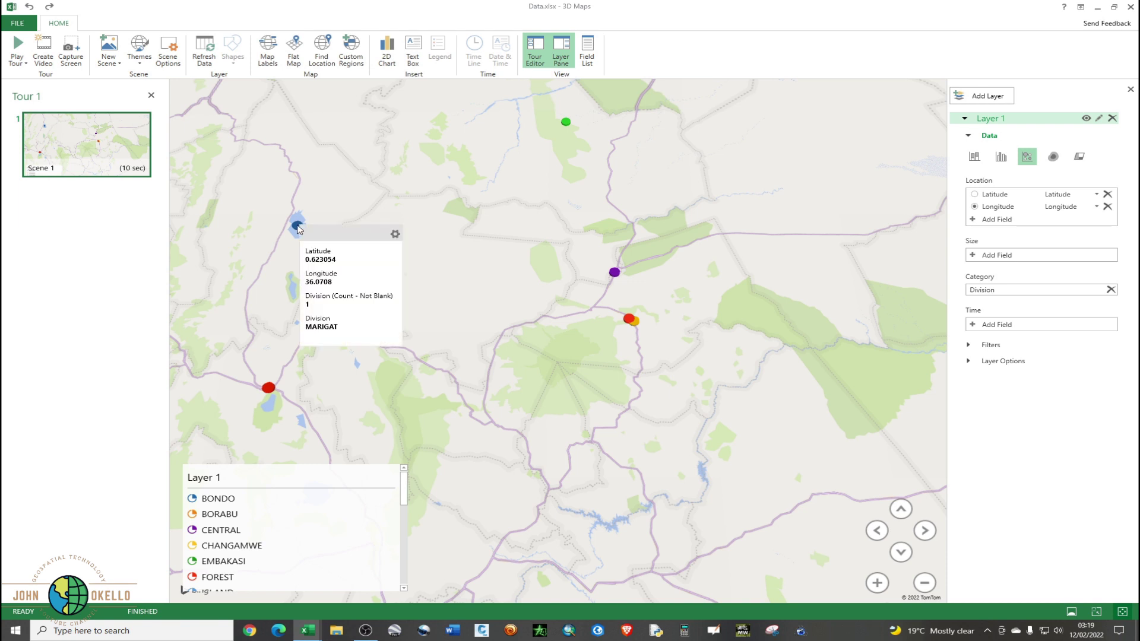
{"action": "left_click", "coordinate": [289, 591]}
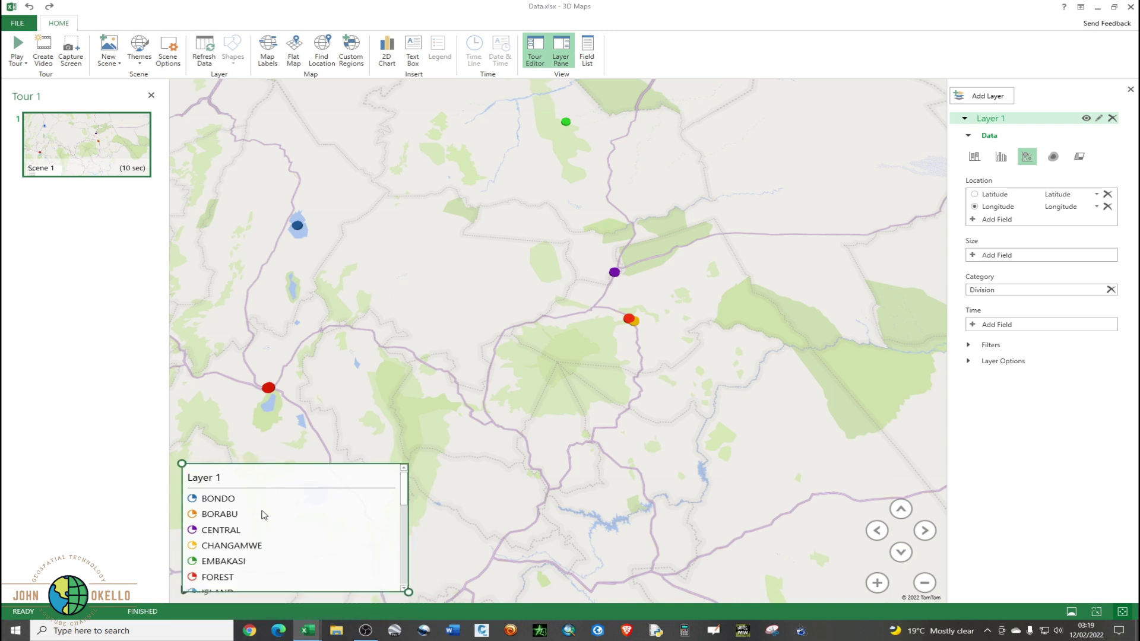
{"action": "key", "text": "Delete"}
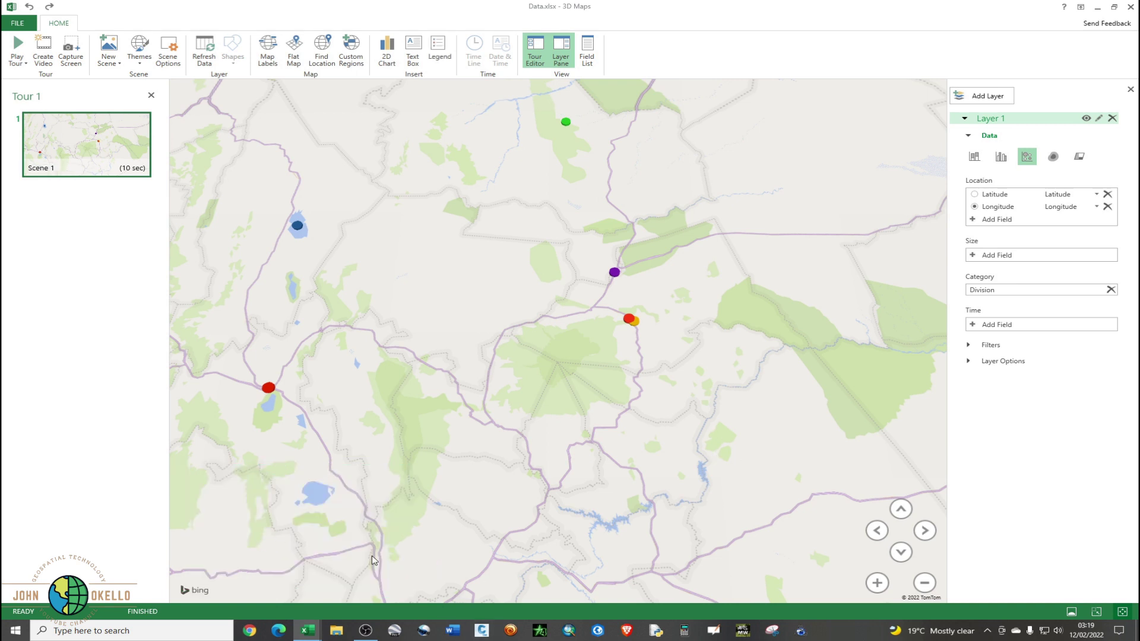
Step: Look through the Facility Name column in the Excel workbook, and check a purple point's data card in 3D Maps
{"action": "mouse_move", "coordinate": [306, 634]}
{"action": "left_click", "coordinate": [279, 581]}
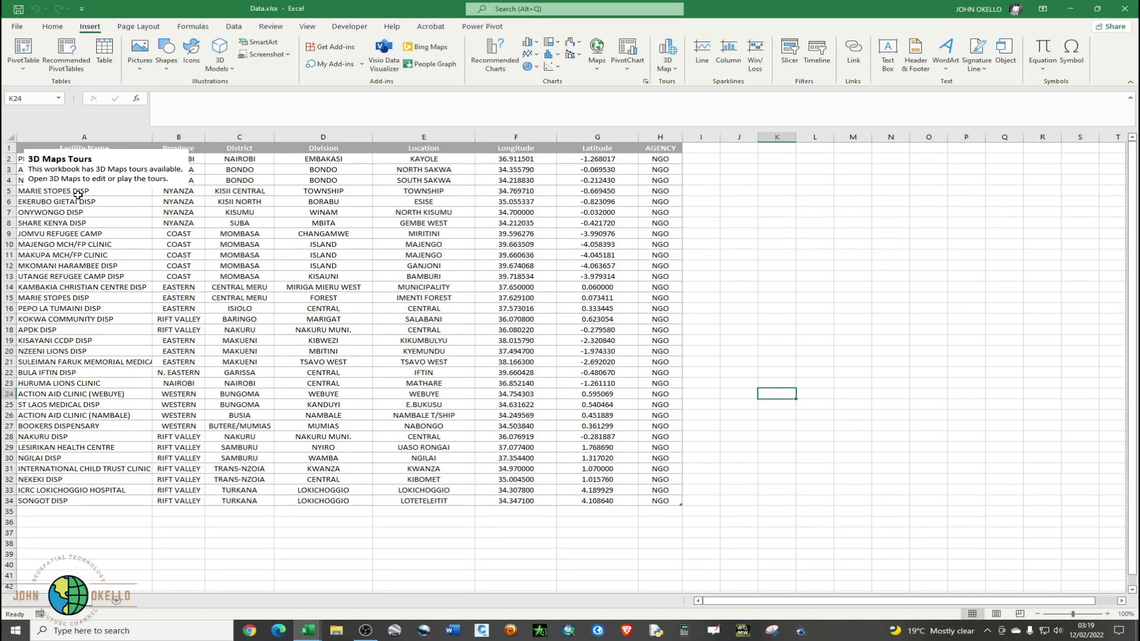
{"action": "scroll", "coordinate": [113, 241], "scroll_direction": "down", "scroll_amount": 1}
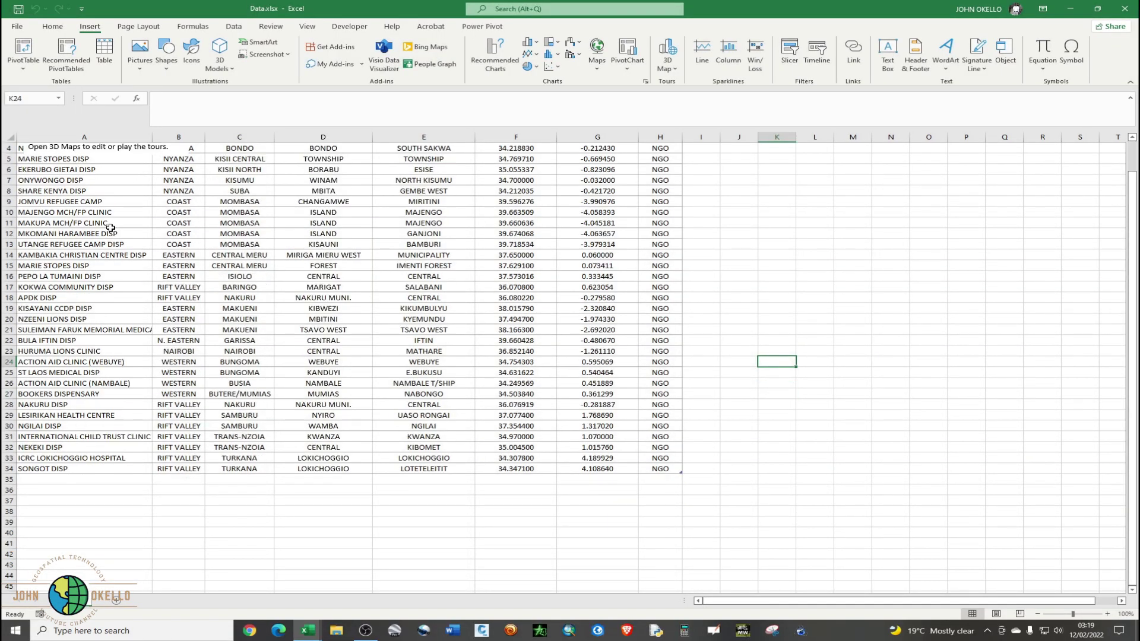
{"action": "scroll", "coordinate": [110, 229], "scroll_direction": "up", "scroll_amount": 1}
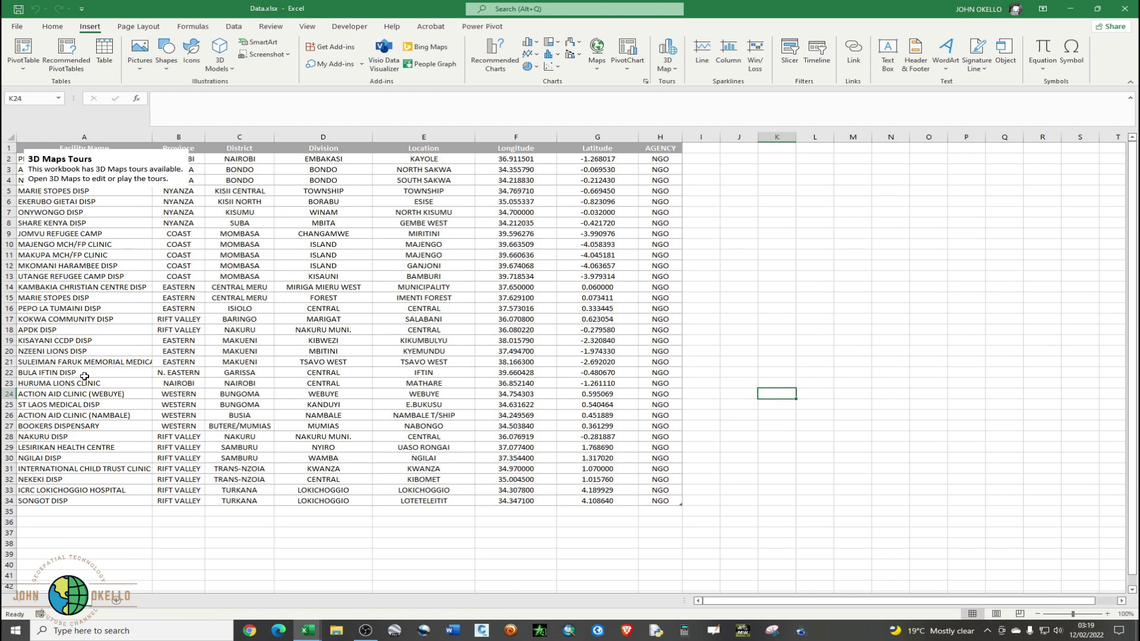
{"action": "left_click", "coordinate": [1071, 11]}
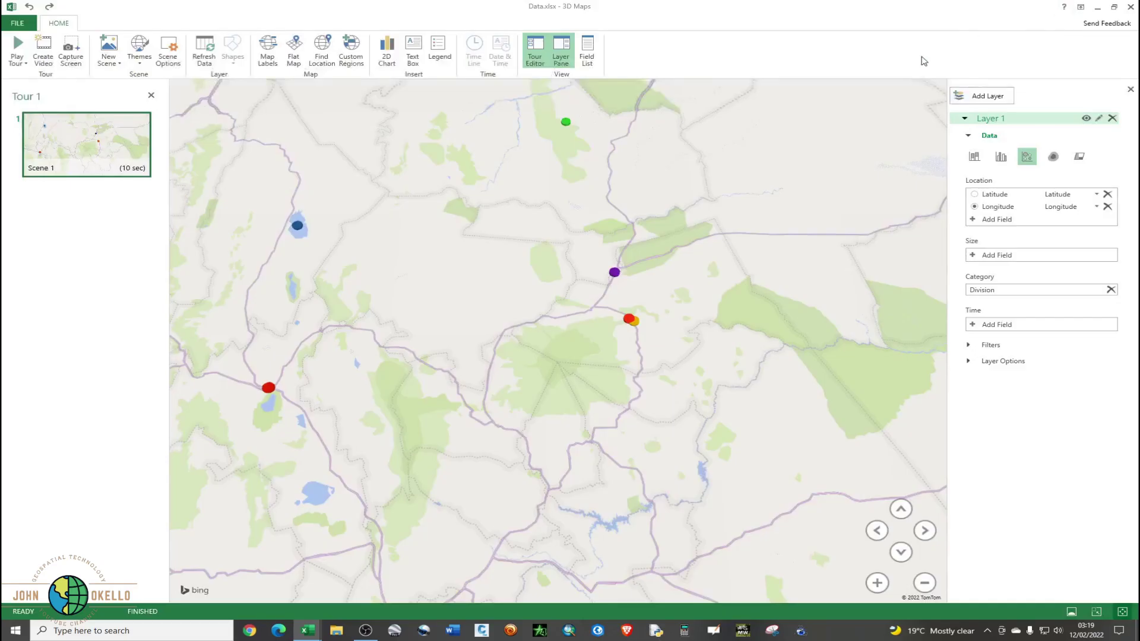
{"action": "mouse_move", "coordinate": [615, 275]}
Step: Add the Facility Name field to Layer 1's data card
{"action": "left_click", "coordinate": [968, 362]}
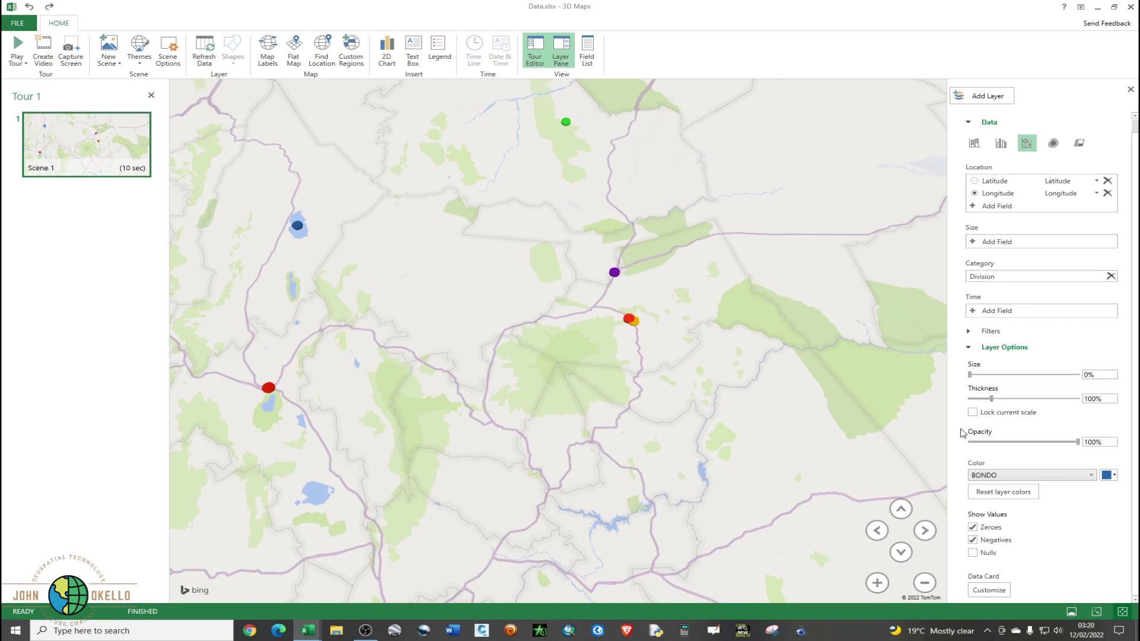
{"action": "left_click", "coordinate": [969, 348]}
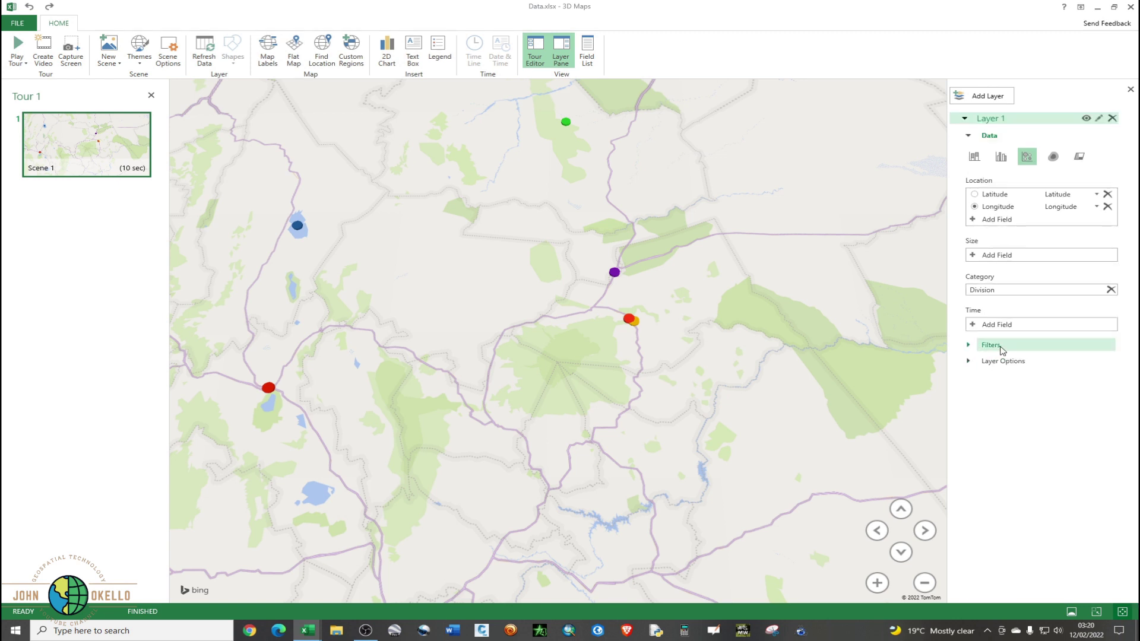
{"action": "left_click", "coordinate": [969, 363]}
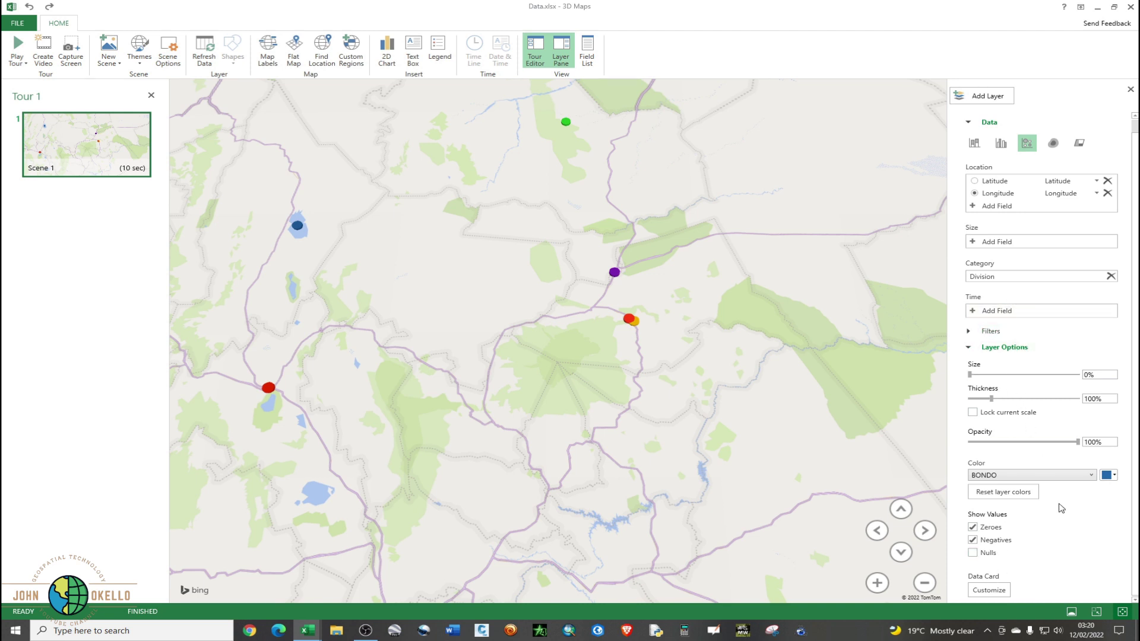
{"action": "left_click", "coordinate": [982, 592]}
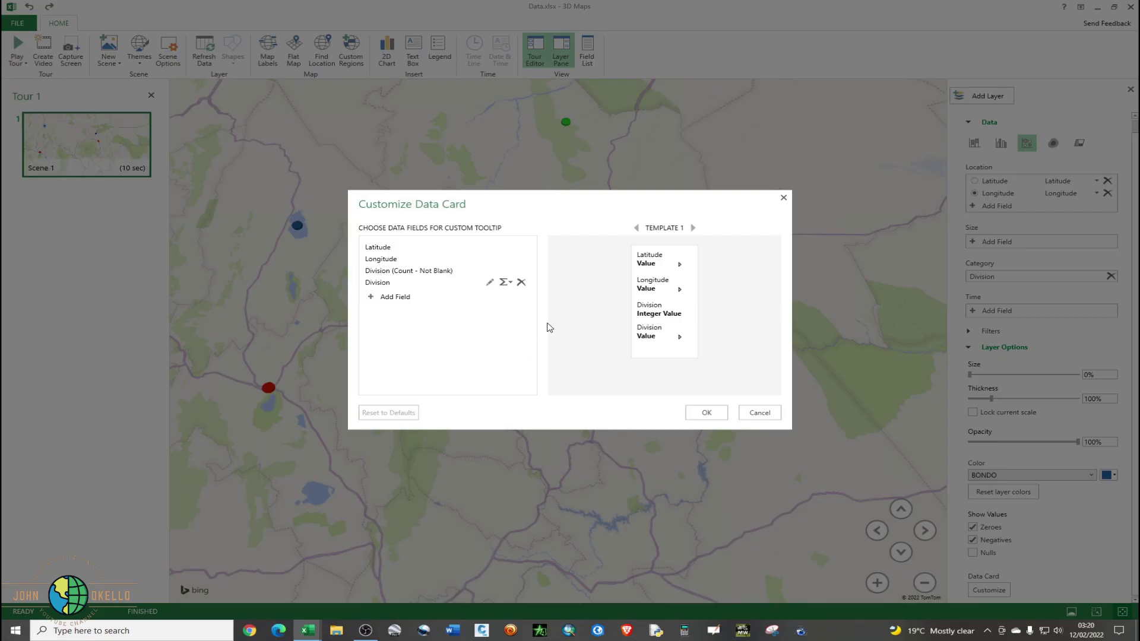
{"action": "left_click", "coordinate": [370, 297]}
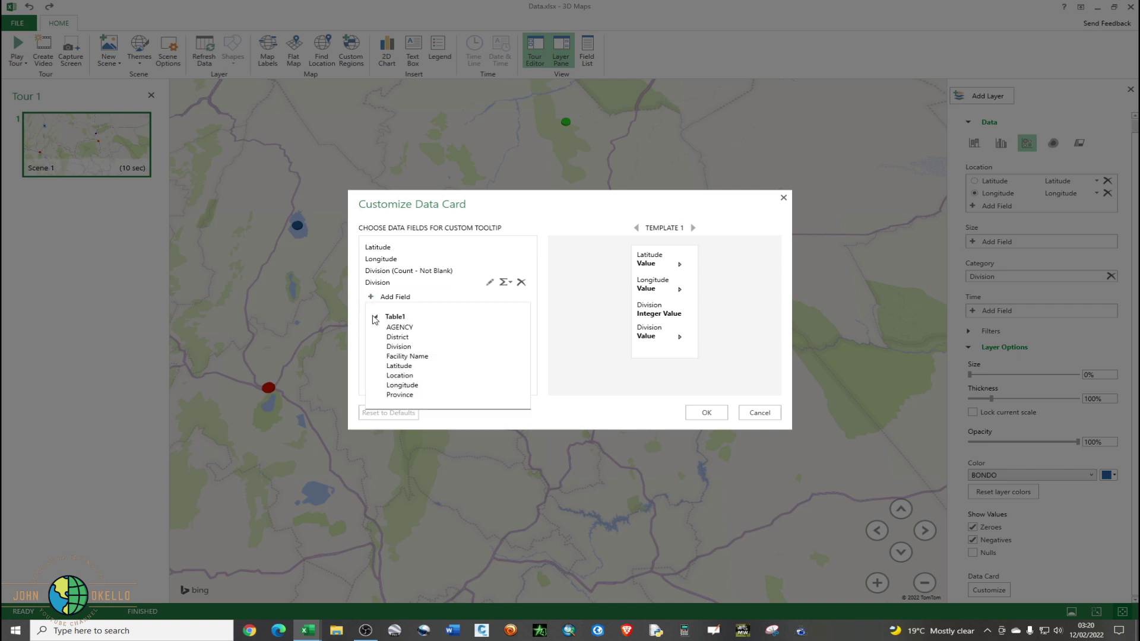
{"action": "left_click", "coordinate": [419, 356]}
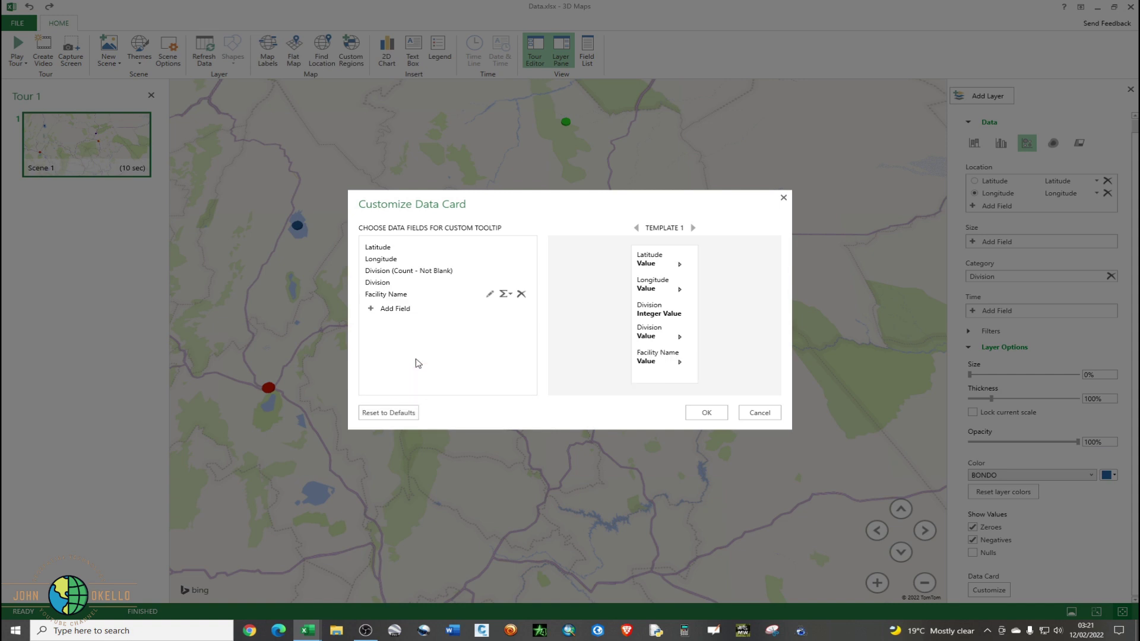
{"action": "left_click", "coordinate": [701, 415]}
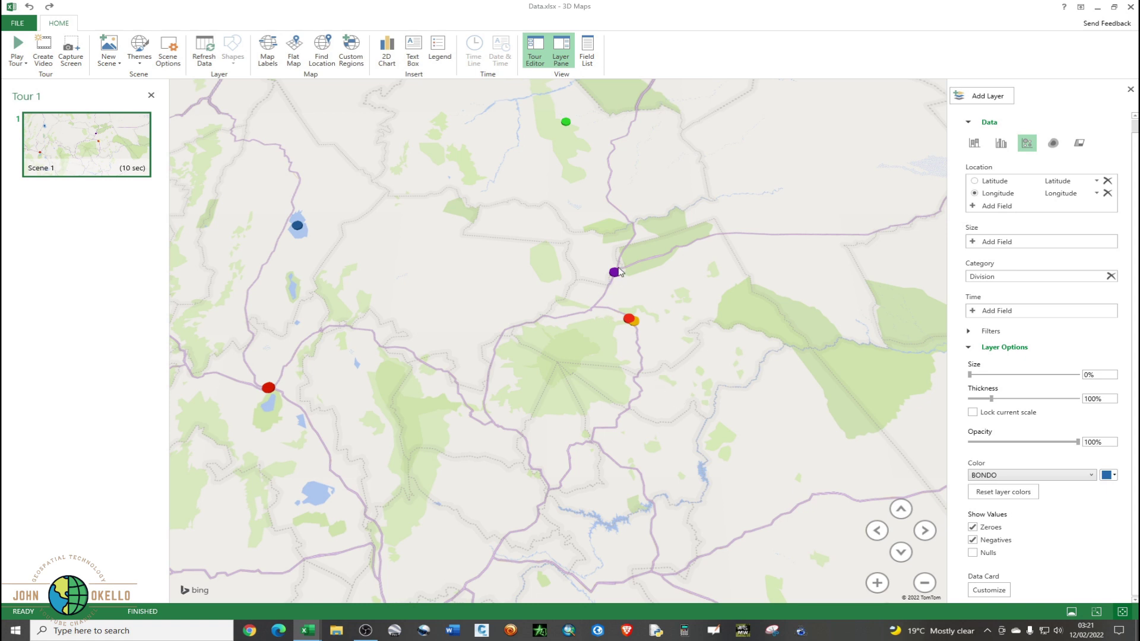
Step: Check the purple point's data card and review its data card settings without changing them
{"action": "mouse_move", "coordinate": [617, 273]}
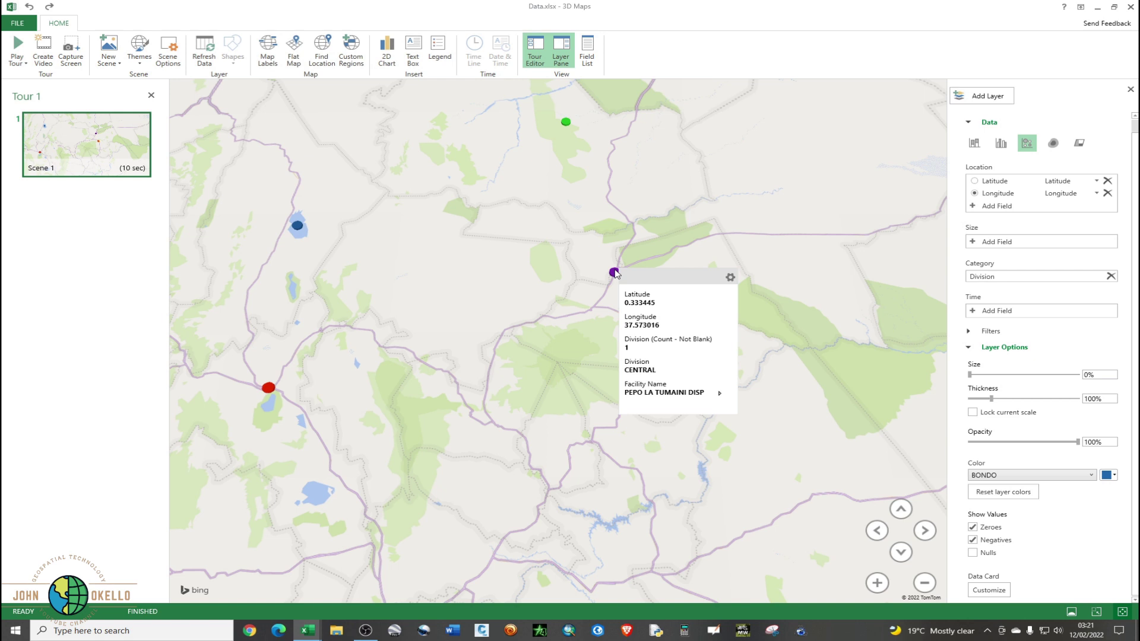
{"action": "left_click", "coordinate": [730, 277]}
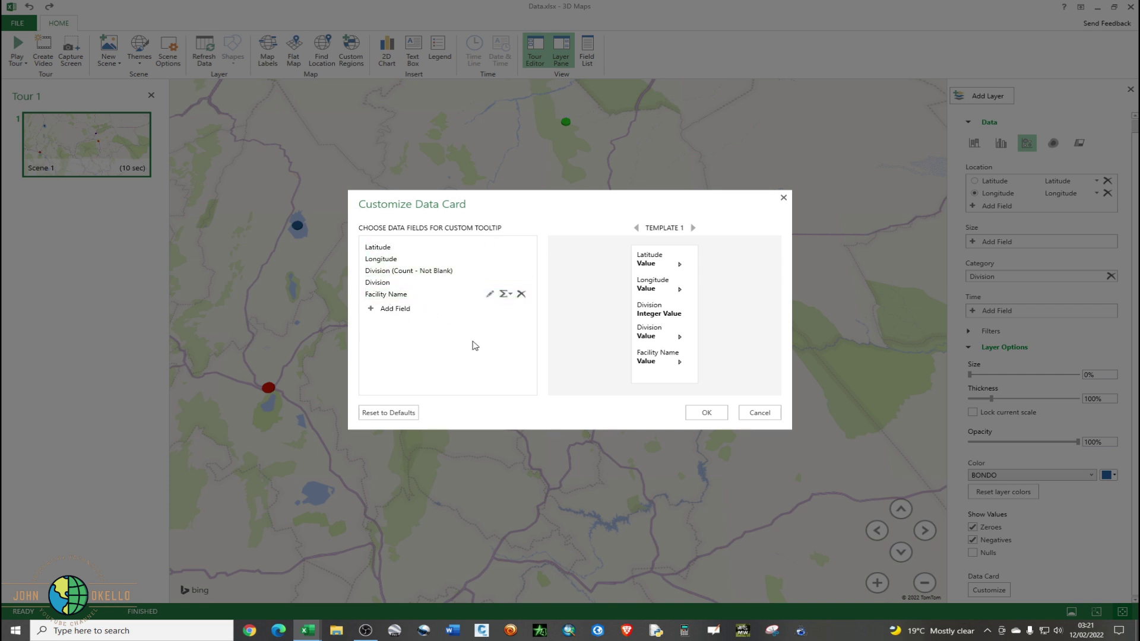
{"action": "left_click", "coordinate": [783, 198]}
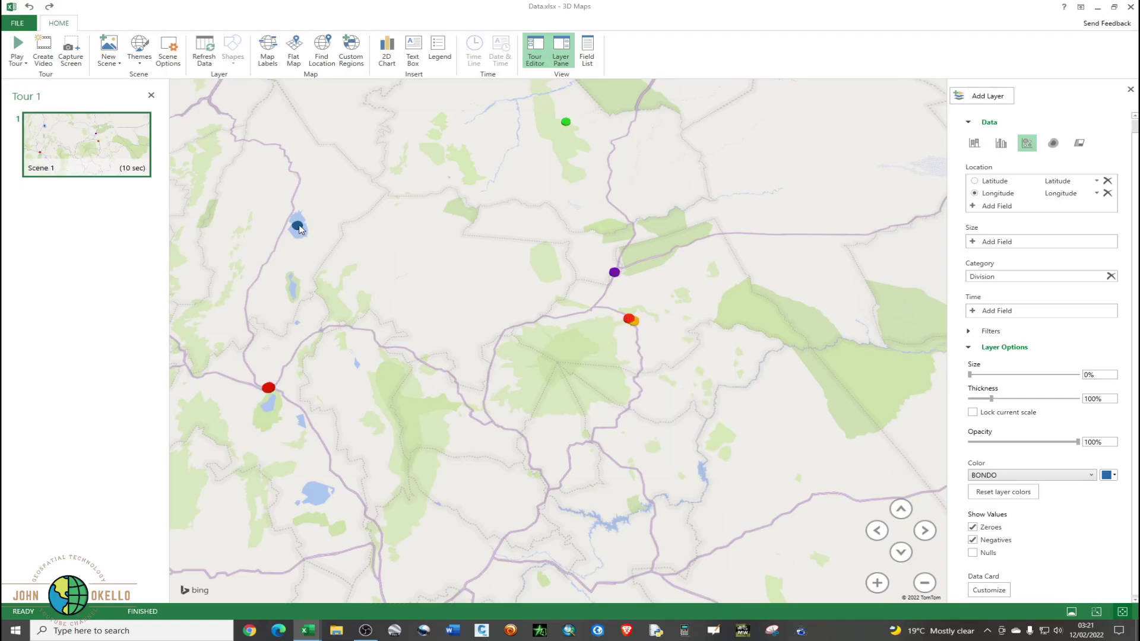
Step: Inspect the data cards of plotted facilities in different parts of Kenya, and collapse Layer 1's layer options
{"action": "mouse_move", "coordinate": [268, 390]}
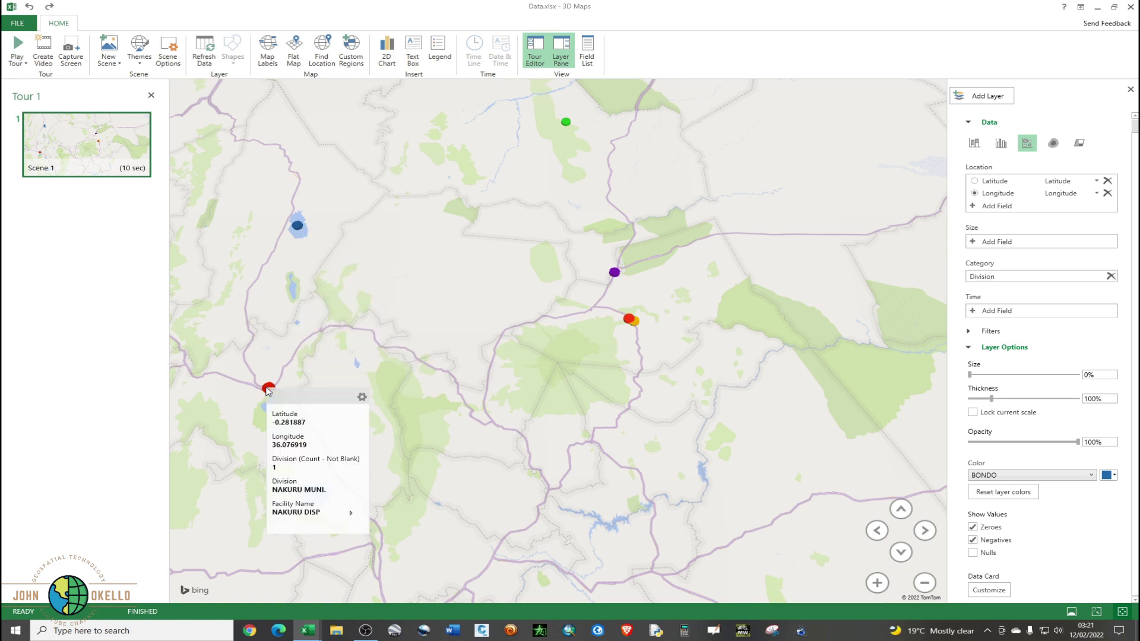
{"action": "scroll", "coordinate": [717, 378], "scroll_direction": "down", "scroll_amount": 3}
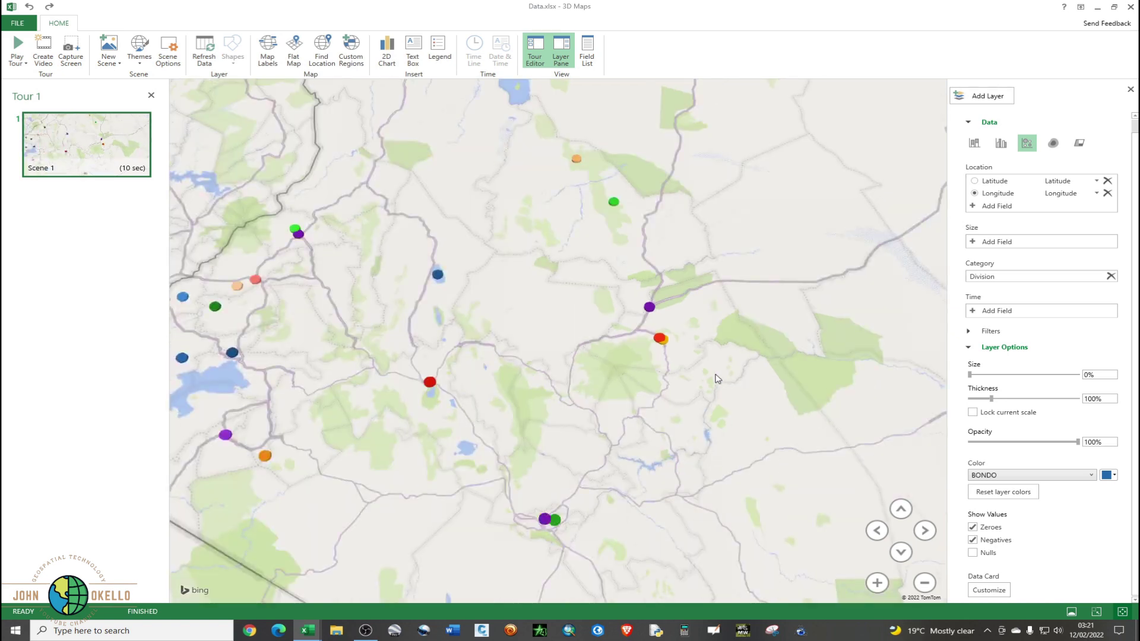
{"action": "scroll", "coordinate": [716, 378], "scroll_direction": "up", "scroll_amount": 3}
{"action": "scroll", "coordinate": [622, 368], "scroll_direction": "down", "scroll_amount": 2}
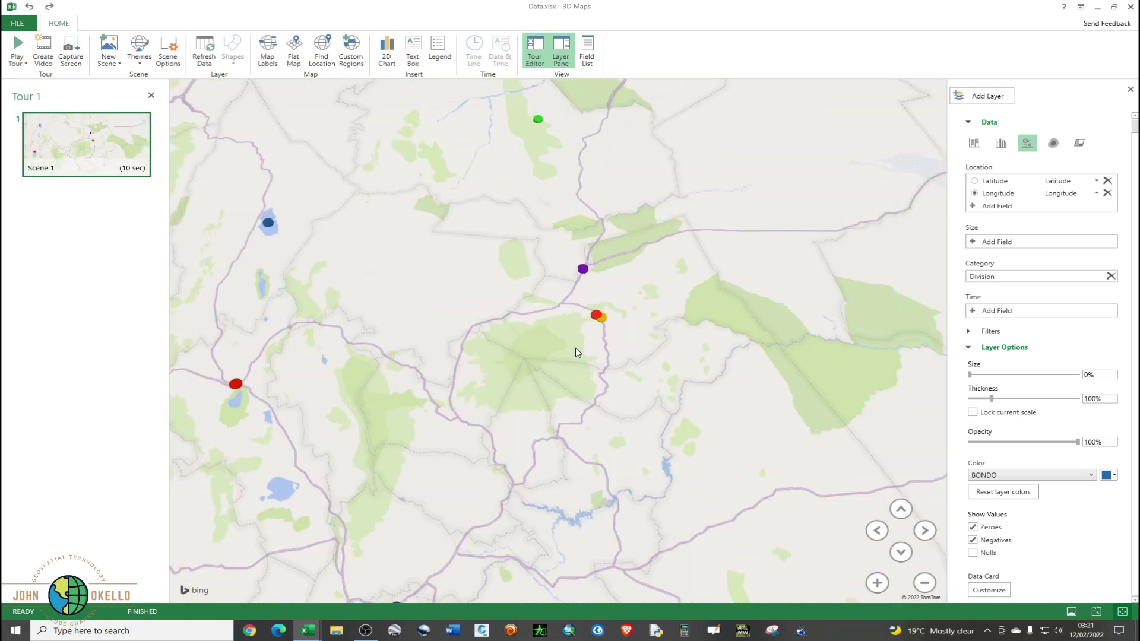
{"action": "scroll", "coordinate": [576, 352], "scroll_direction": "down", "scroll_amount": 2}
{"action": "scroll", "coordinate": [576, 352], "scroll_direction": "down", "scroll_amount": 2}
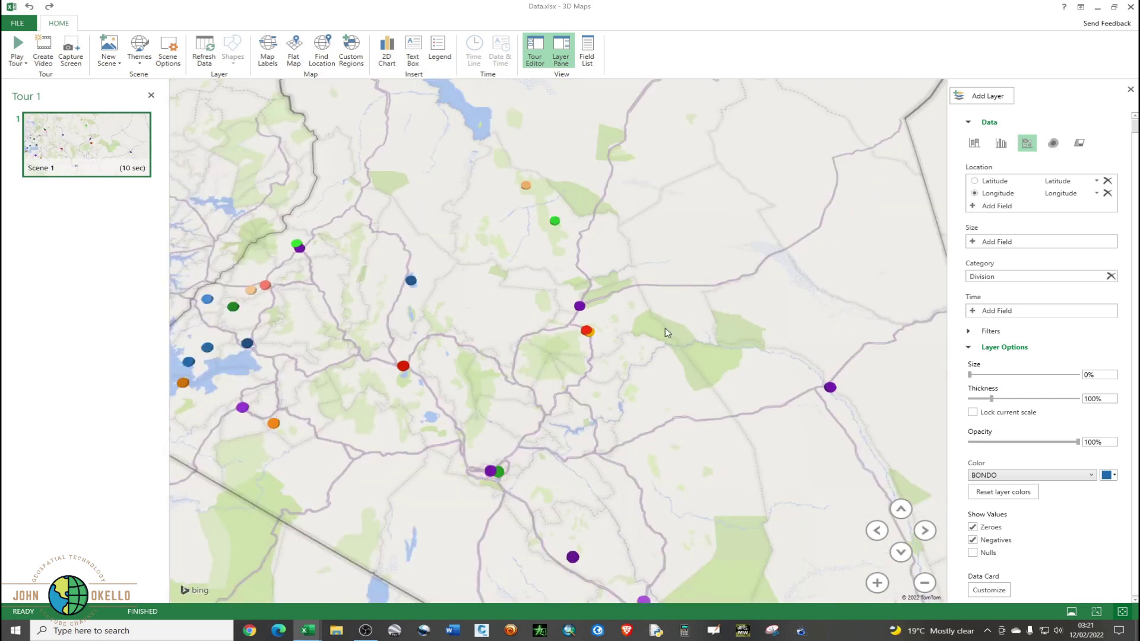
{"action": "scroll", "coordinate": [688, 328], "scroll_direction": "down", "scroll_amount": 3}
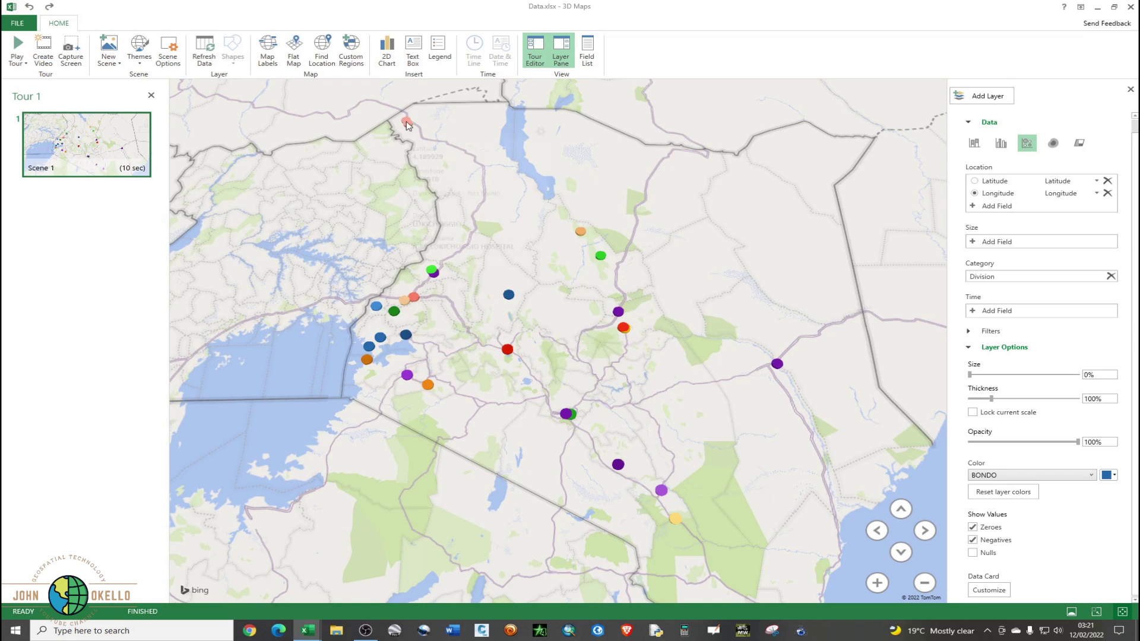
{"action": "mouse_move", "coordinate": [408, 126]}
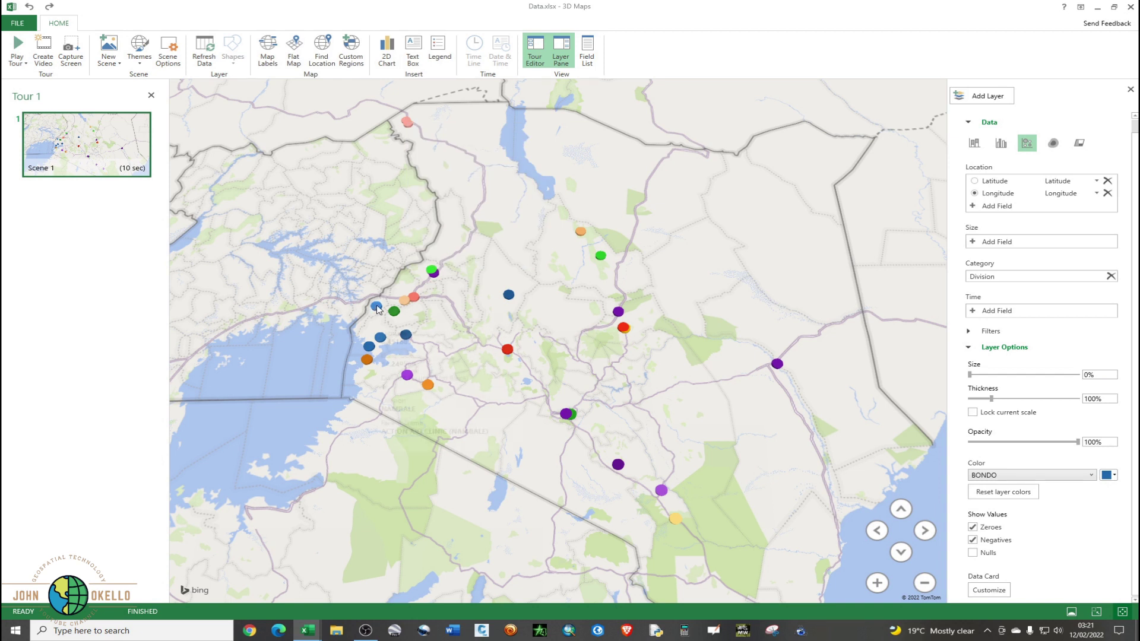
{"action": "mouse_move", "coordinate": [378, 308]}
{"action": "mouse_move", "coordinate": [406, 378]}
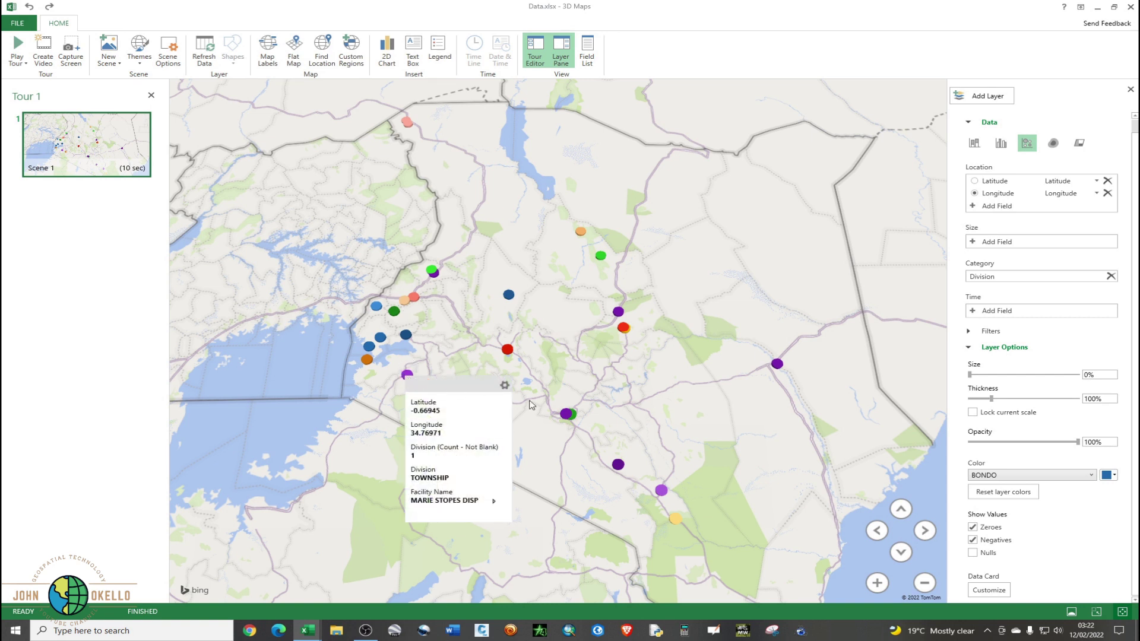
{"action": "mouse_move", "coordinate": [674, 520]}
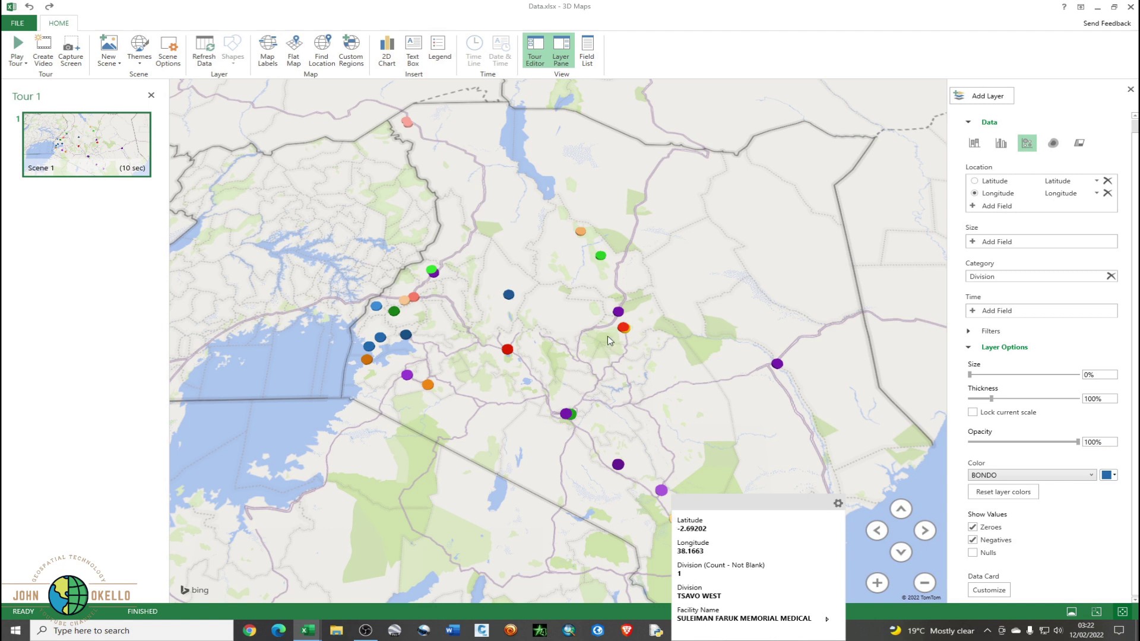
{"action": "mouse_move", "coordinate": [621, 314]}
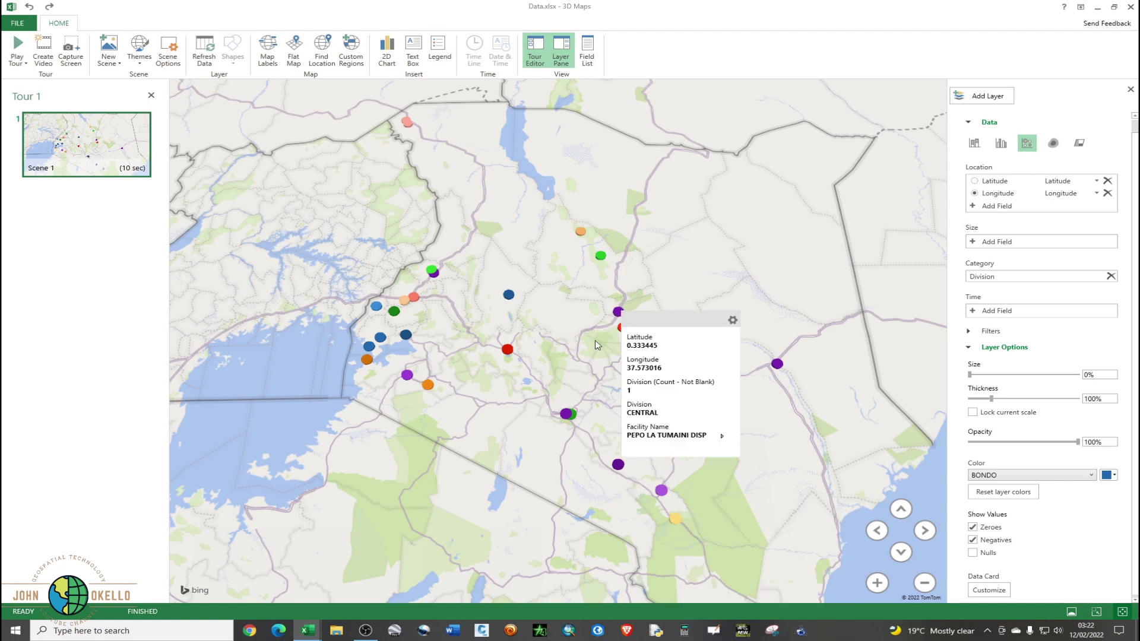
{"action": "mouse_move", "coordinate": [567, 419]}
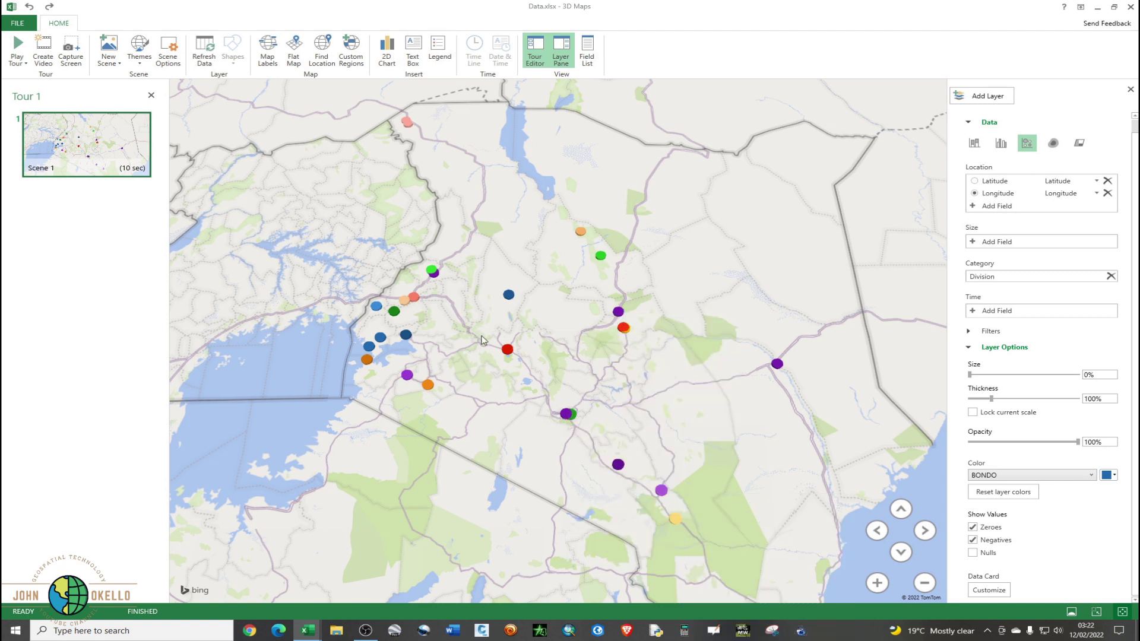
{"action": "mouse_move", "coordinate": [506, 354]}
{"action": "left_click", "coordinate": [968, 348]}
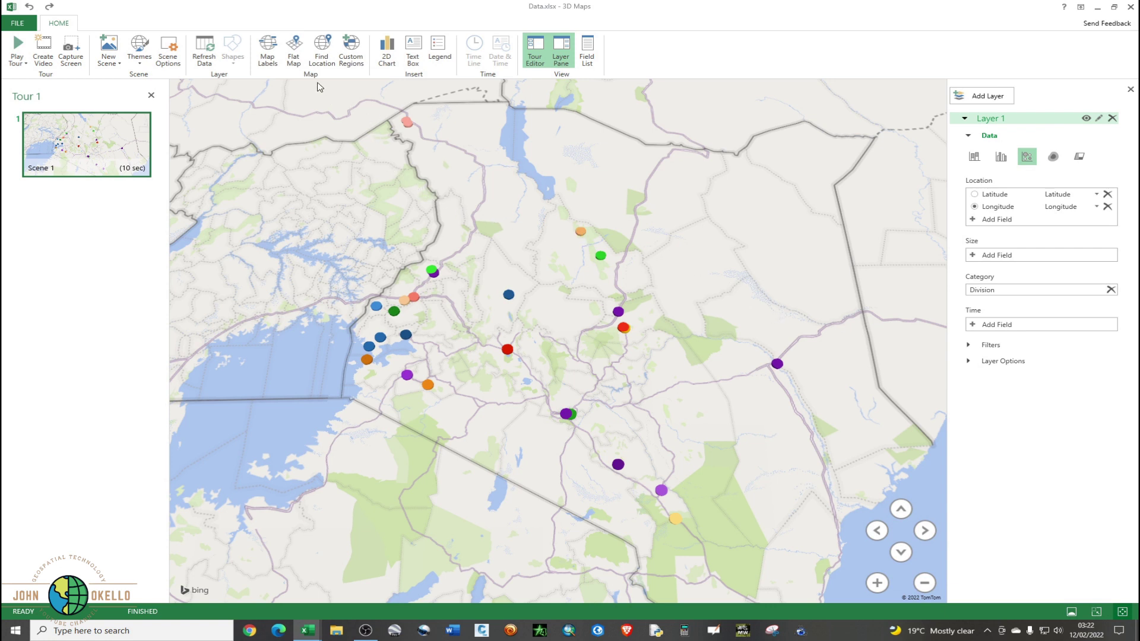
Step: Try the flat map view with the plotted facilities, and switch back to the globe
{"action": "left_click", "coordinate": [293, 53]}
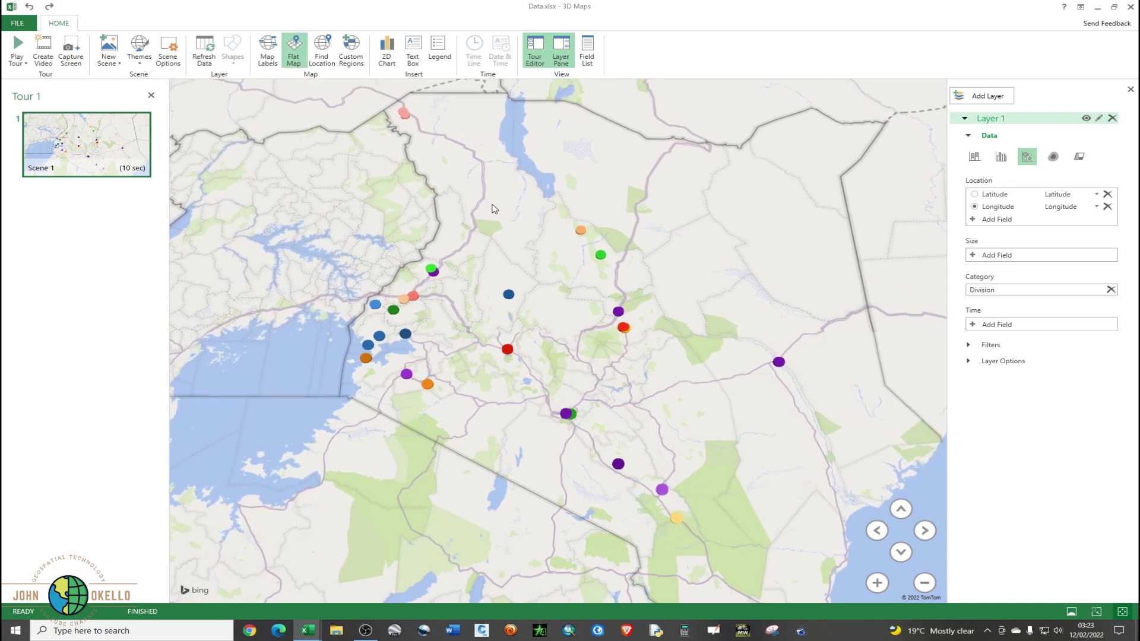
{"action": "scroll", "coordinate": [491, 209], "scroll_direction": "up", "scroll_amount": 2}
{"action": "scroll", "coordinate": [491, 209], "scroll_direction": "down", "scroll_amount": 2}
{"action": "scroll", "coordinate": [463, 206], "scroll_direction": "down", "scroll_amount": 2}
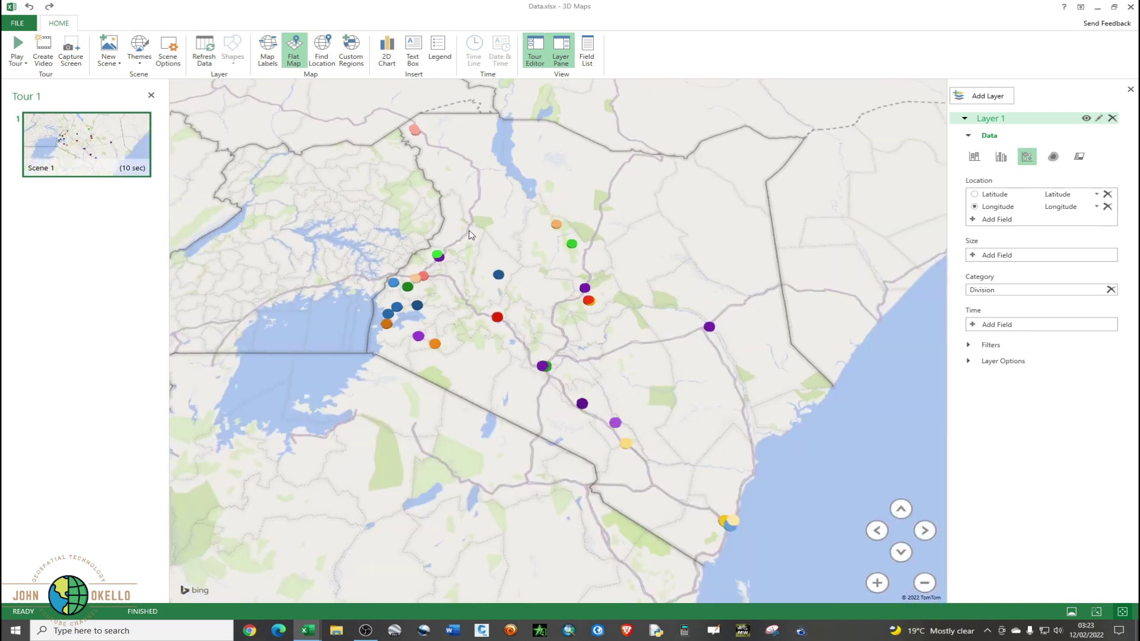
{"action": "left_click", "coordinate": [293, 60]}
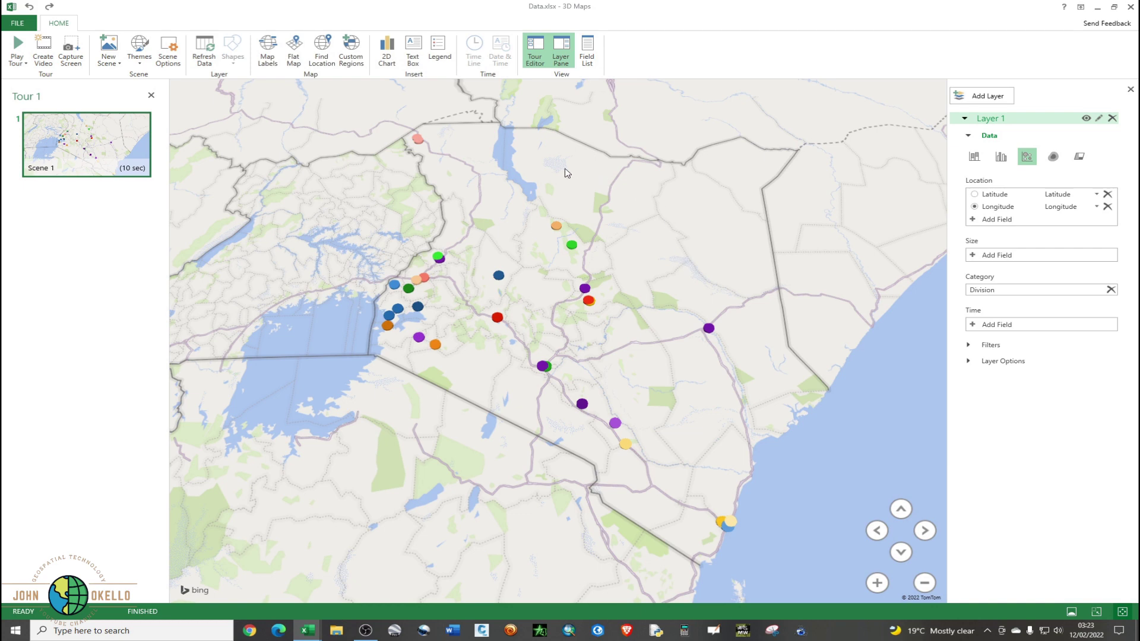
Step: Try map labels on both the globe and the flat map, and switch both settings off again
{"action": "left_click", "coordinate": [268, 60]}
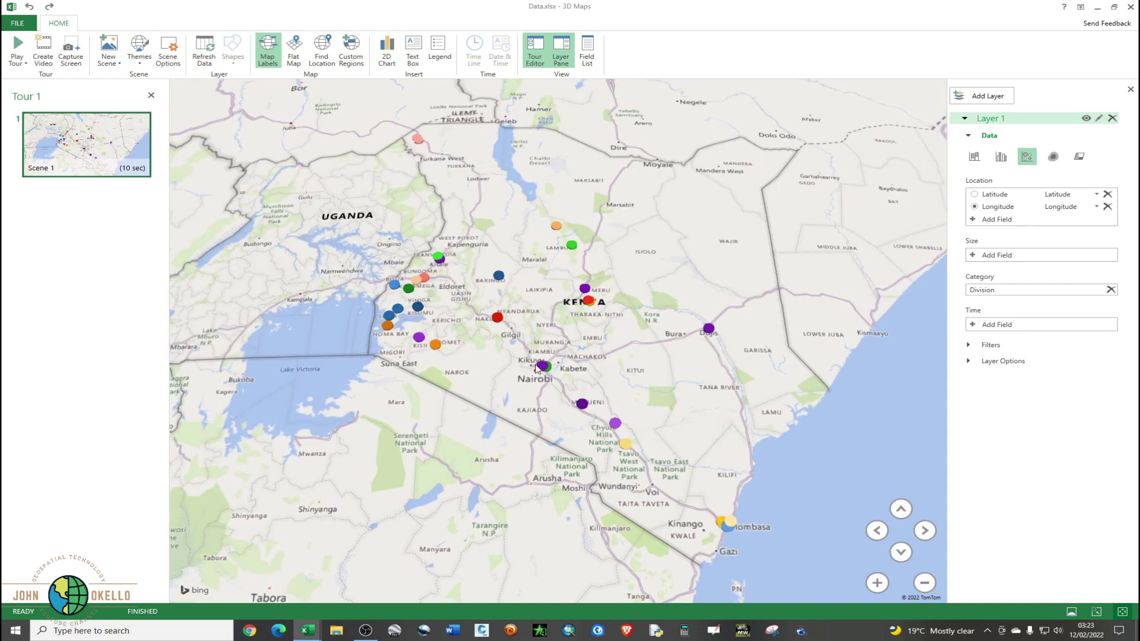
{"action": "scroll", "coordinate": [564, 325], "scroll_direction": "up", "scroll_amount": 5}
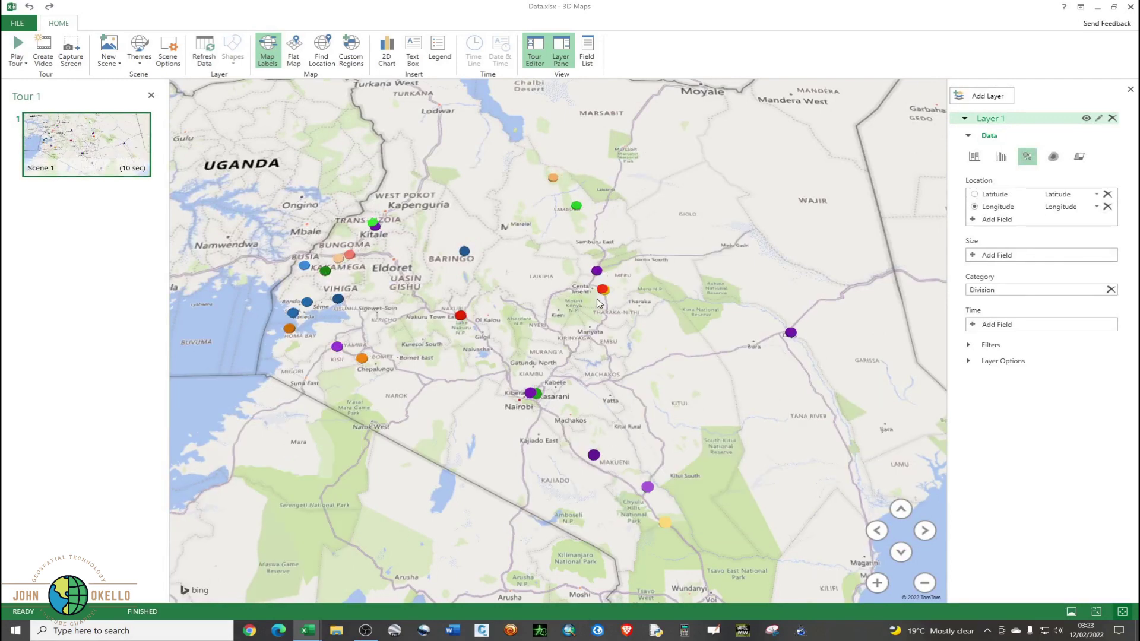
{"action": "scroll", "coordinate": [571, 326], "scroll_direction": "down", "scroll_amount": 2}
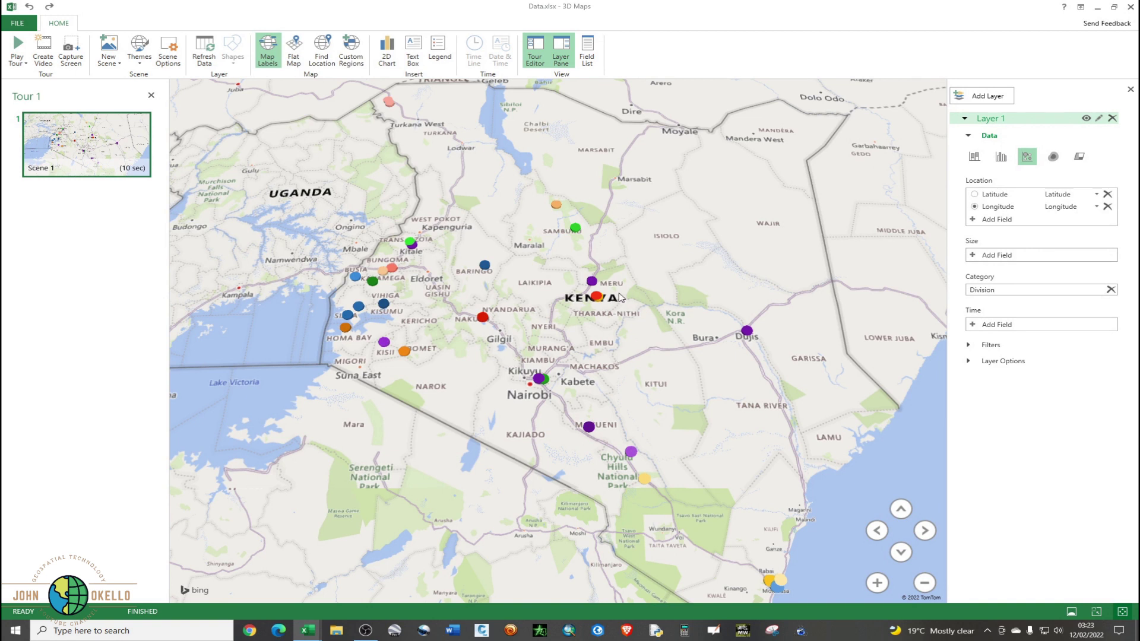
{"action": "left_click", "coordinate": [294, 54]}
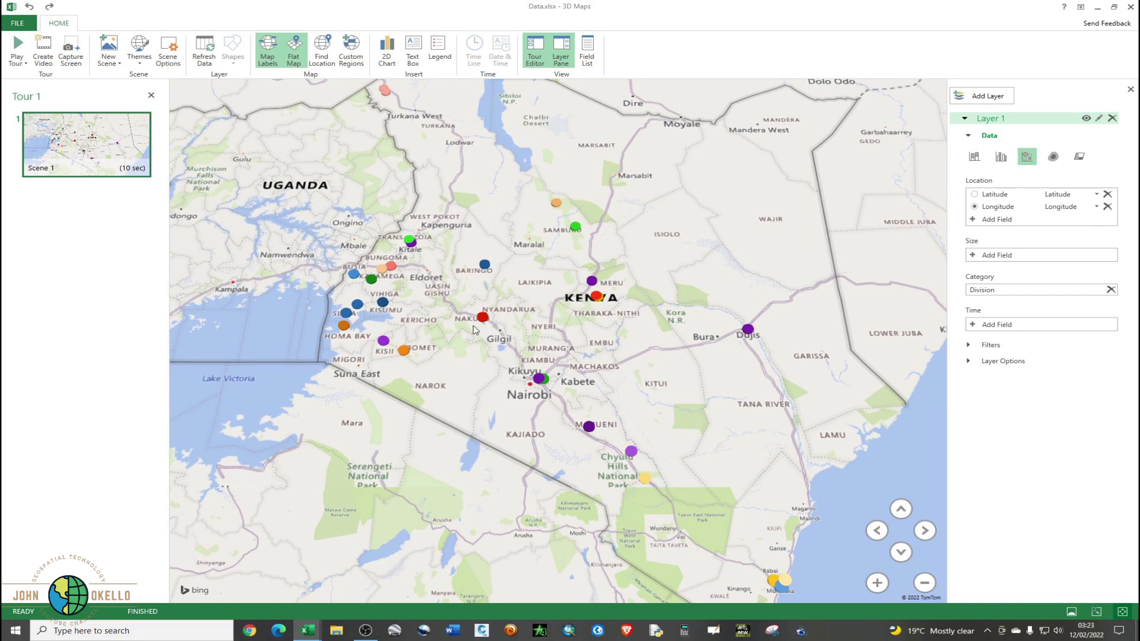
{"action": "scroll", "coordinate": [461, 326], "scroll_direction": "up", "scroll_amount": 3}
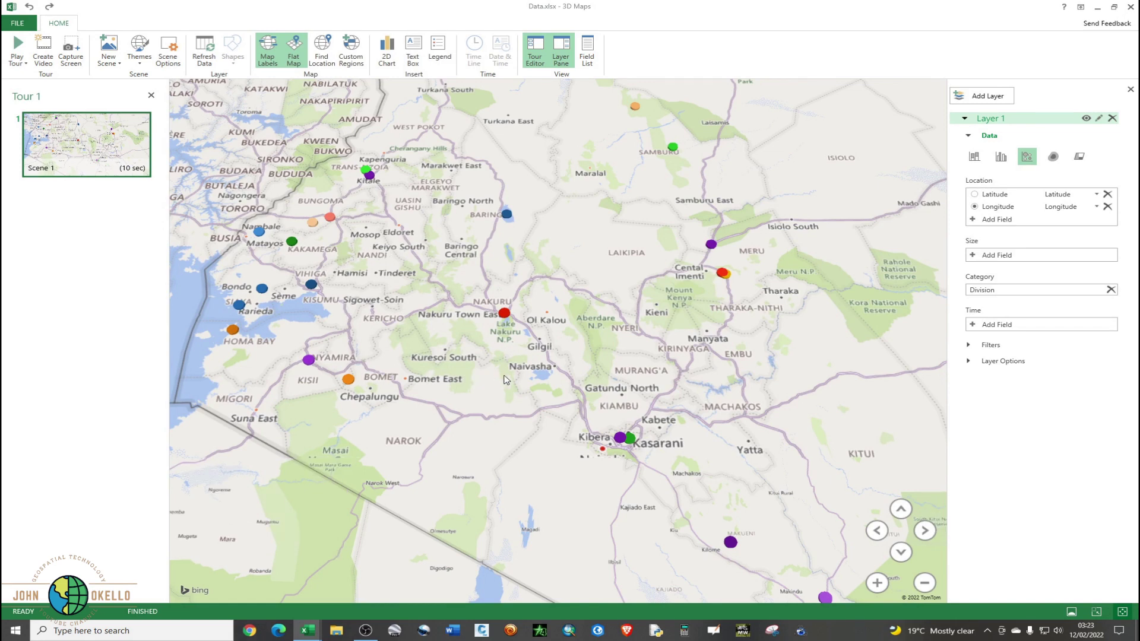
{"action": "scroll", "coordinate": [506, 380], "scroll_direction": "down", "scroll_amount": 2}
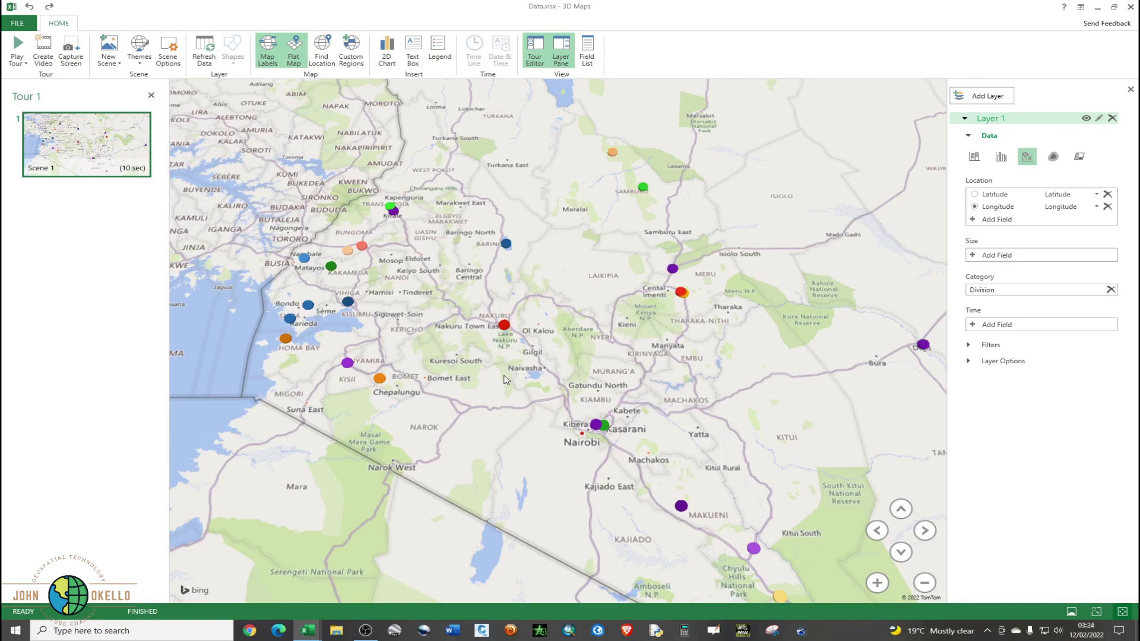
{"action": "scroll", "coordinate": [568, 399], "scroll_direction": "down", "scroll_amount": 1}
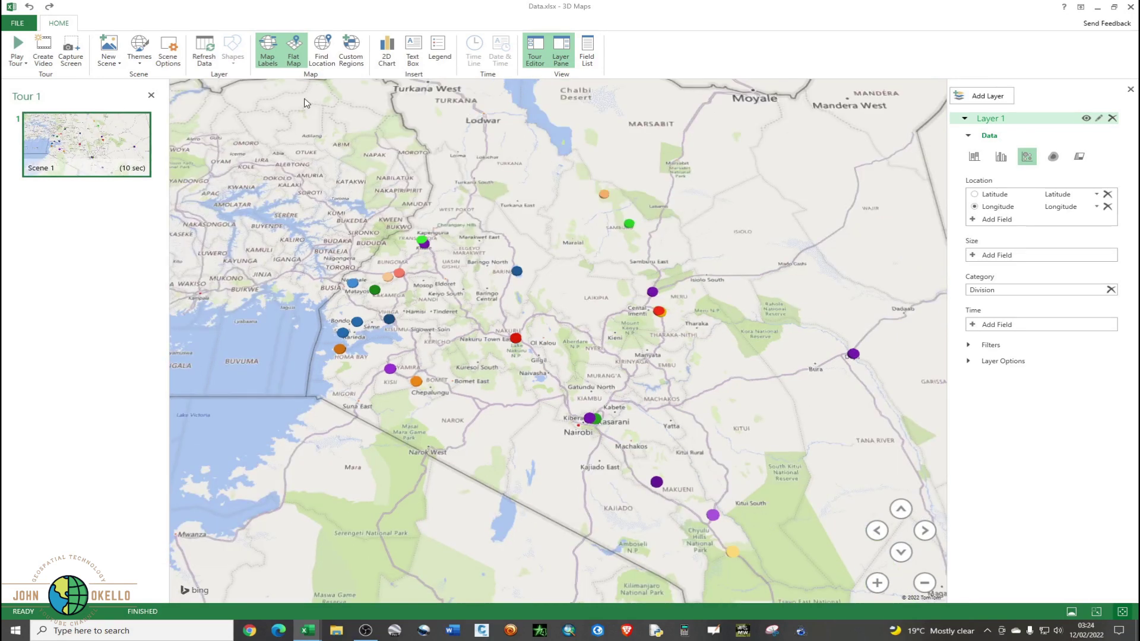
{"action": "left_click", "coordinate": [267, 52]}
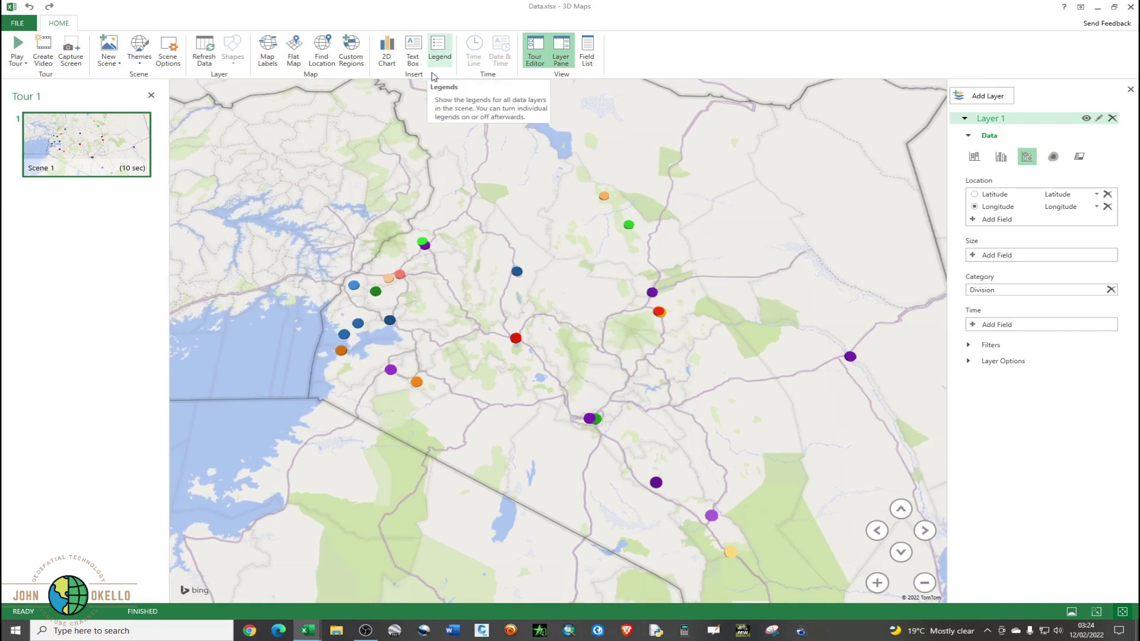
Step: Review the Layer 1 legend and the field list, and remove both from the map view
{"action": "left_click", "coordinate": [439, 54]}
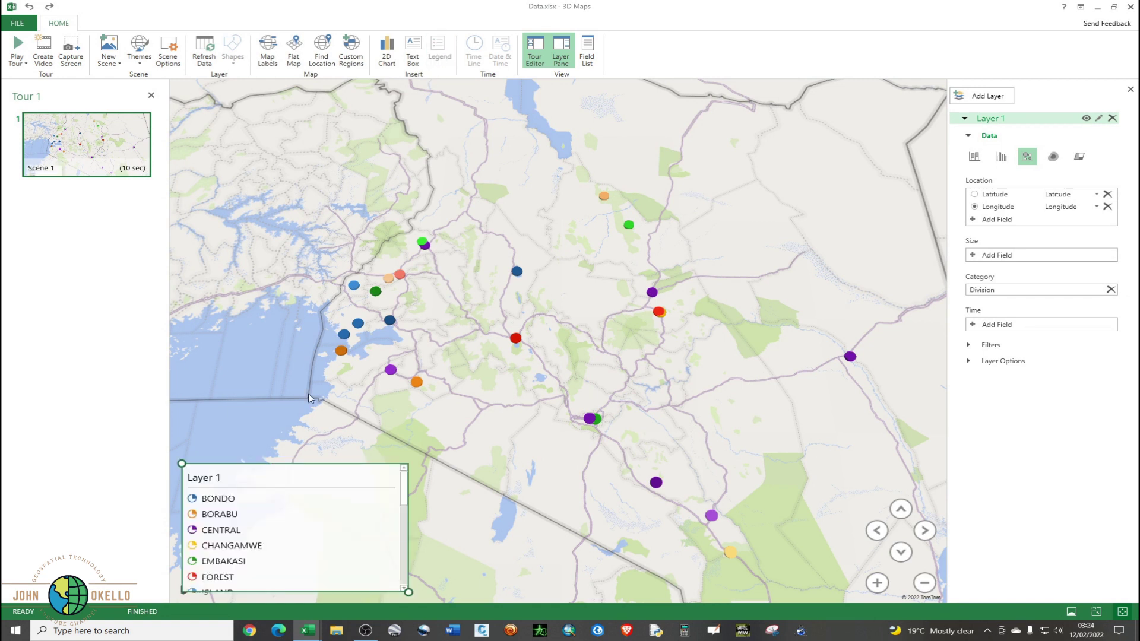
{"action": "scroll", "coordinate": [250, 530], "scroll_direction": "down", "scroll_amount": 1}
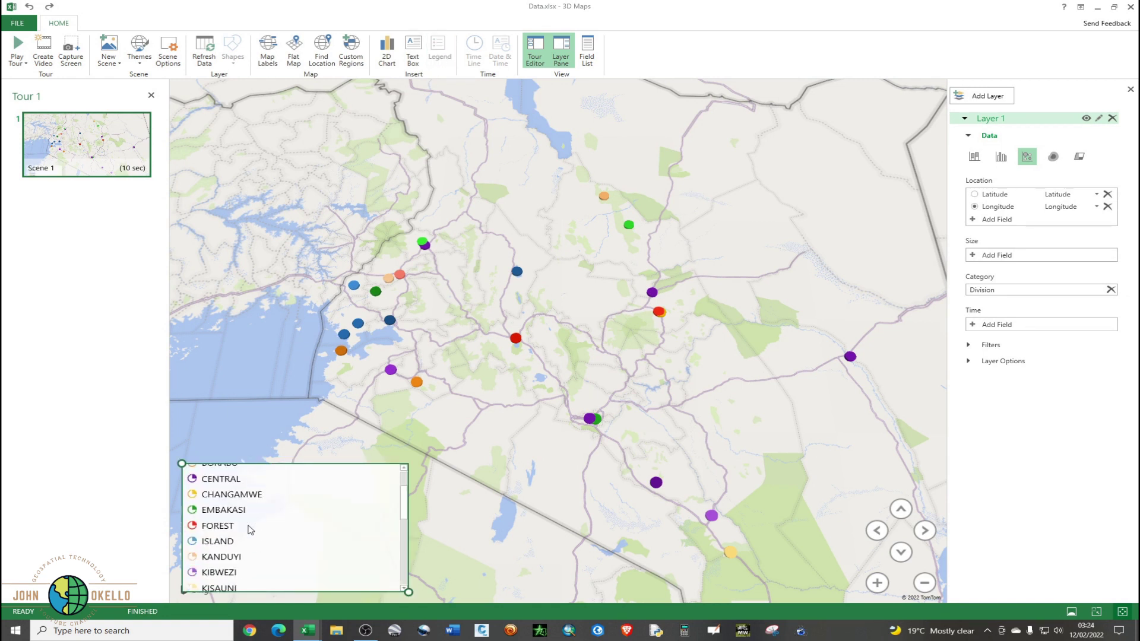
{"action": "scroll", "coordinate": [248, 528], "scroll_direction": "up", "scroll_amount": 2}
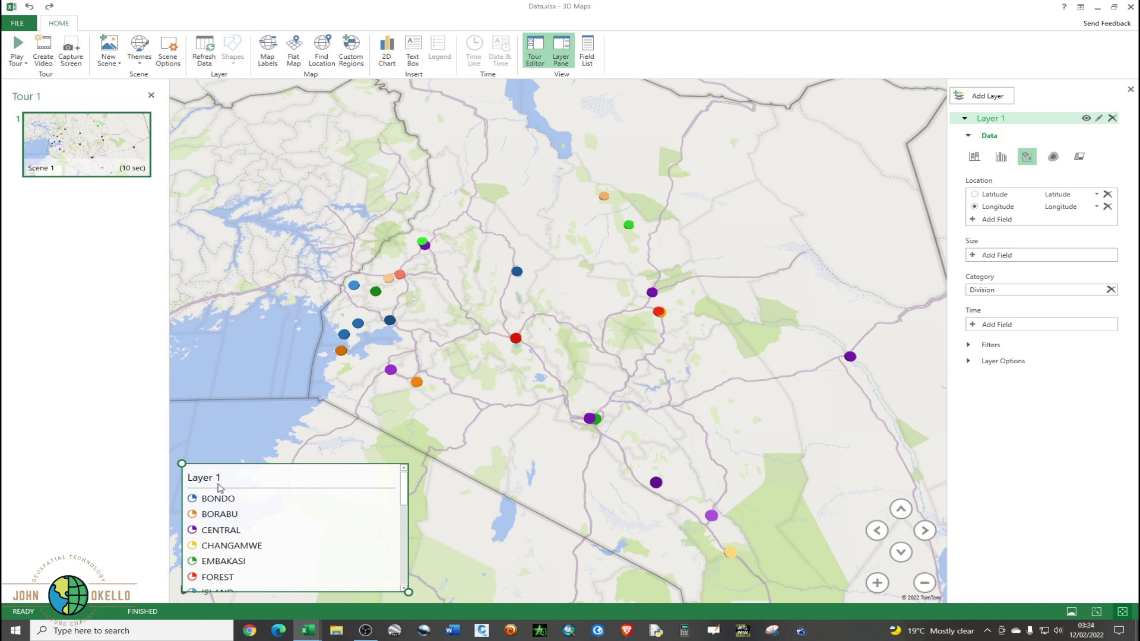
{"action": "key", "text": "Delete"}
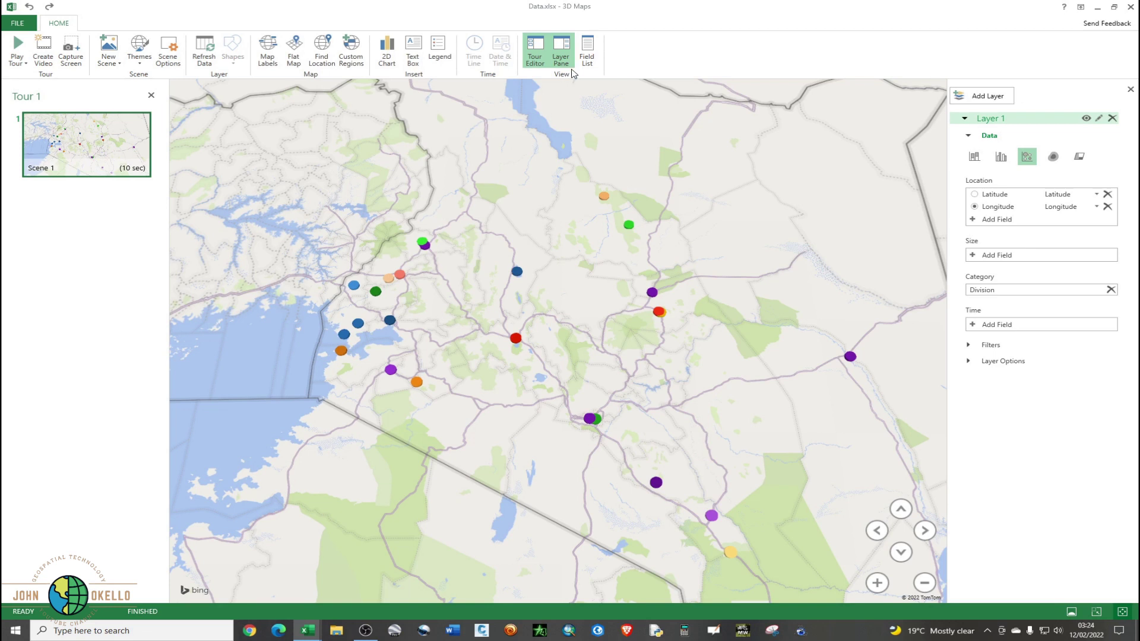
{"action": "left_click", "coordinate": [588, 59]}
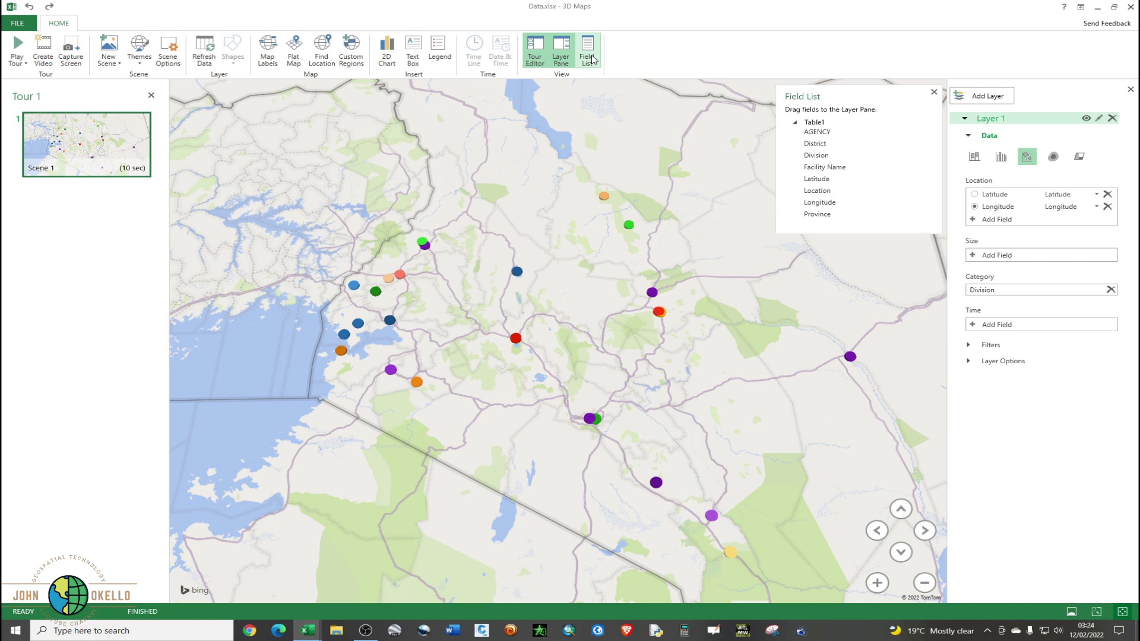
{"action": "left_click", "coordinate": [935, 93]}
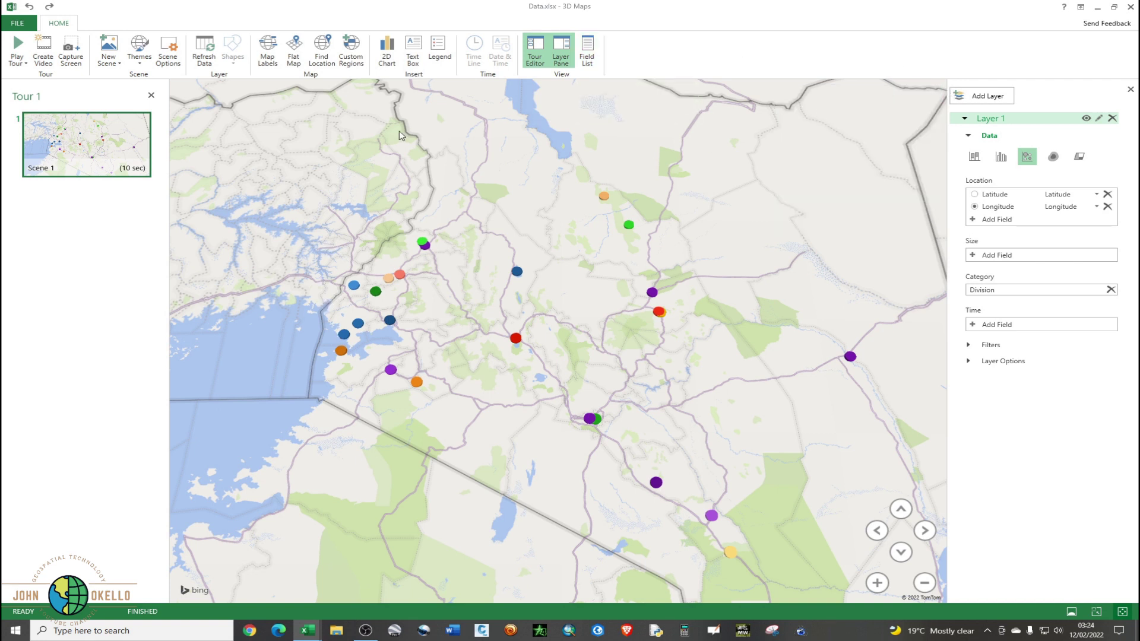
Step: Start a new text box for the map and set its title font to Times New Roman
{"action": "left_click", "coordinate": [414, 60]}
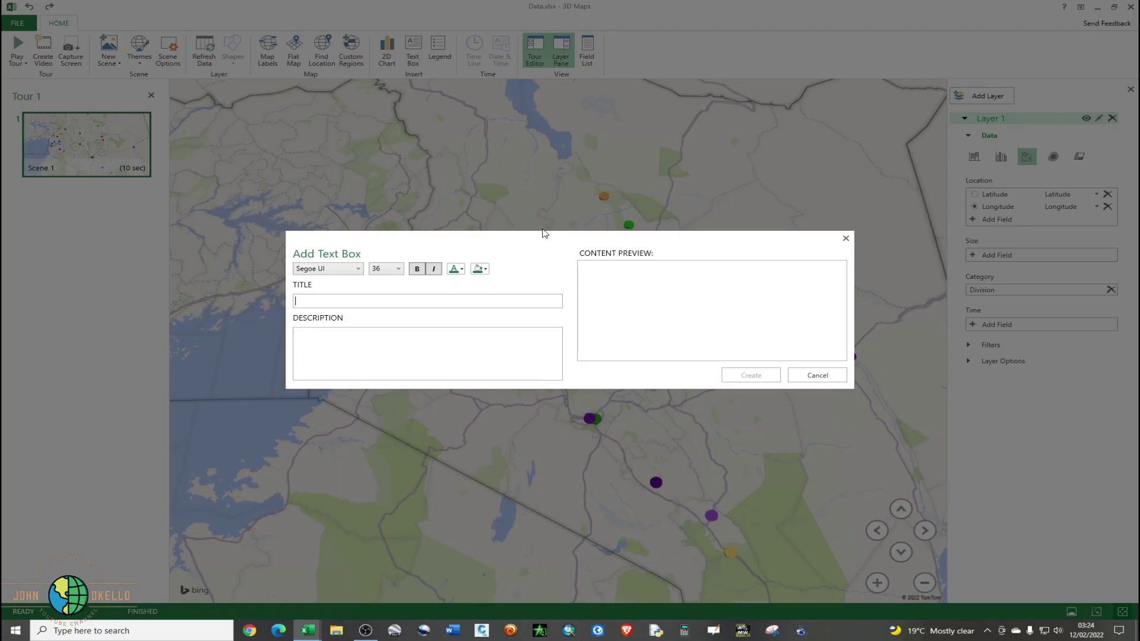
{"action": "left_click", "coordinate": [357, 270]}
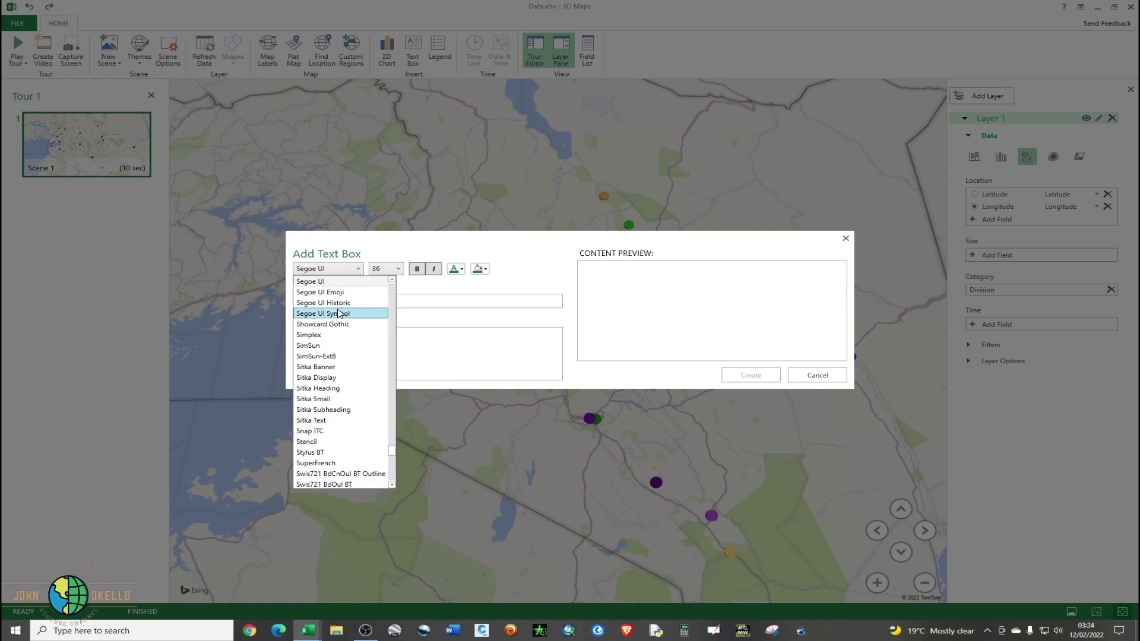
{"action": "scroll", "coordinate": [339, 313], "scroll_direction": "down", "scroll_amount": 10}
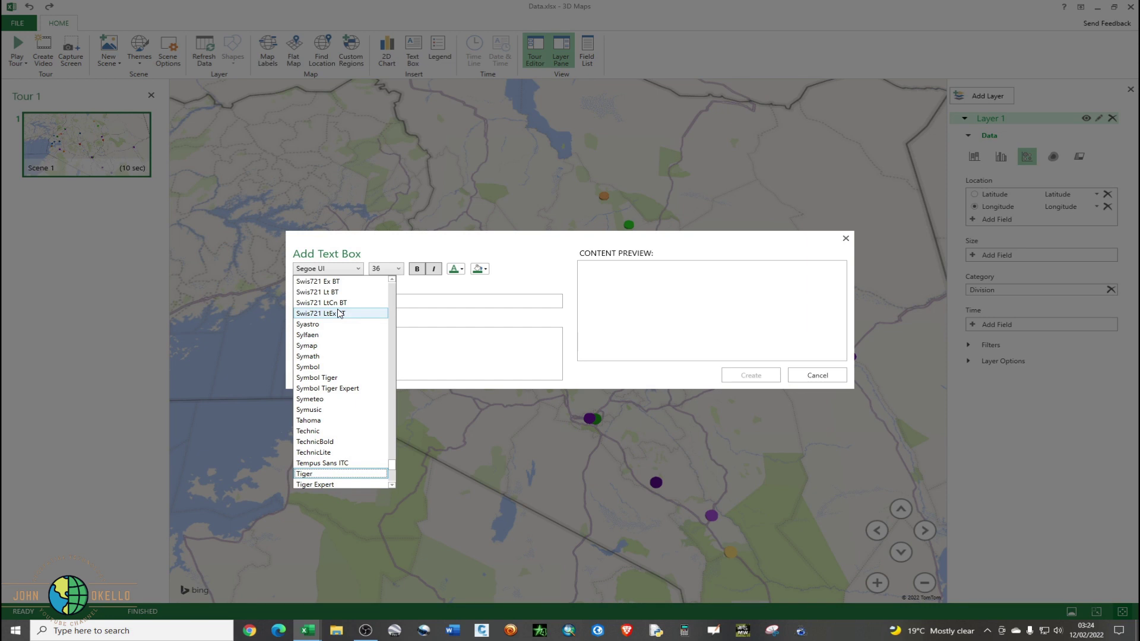
{"action": "key", "text": "m"}
{"action": "key", "text": "e"}
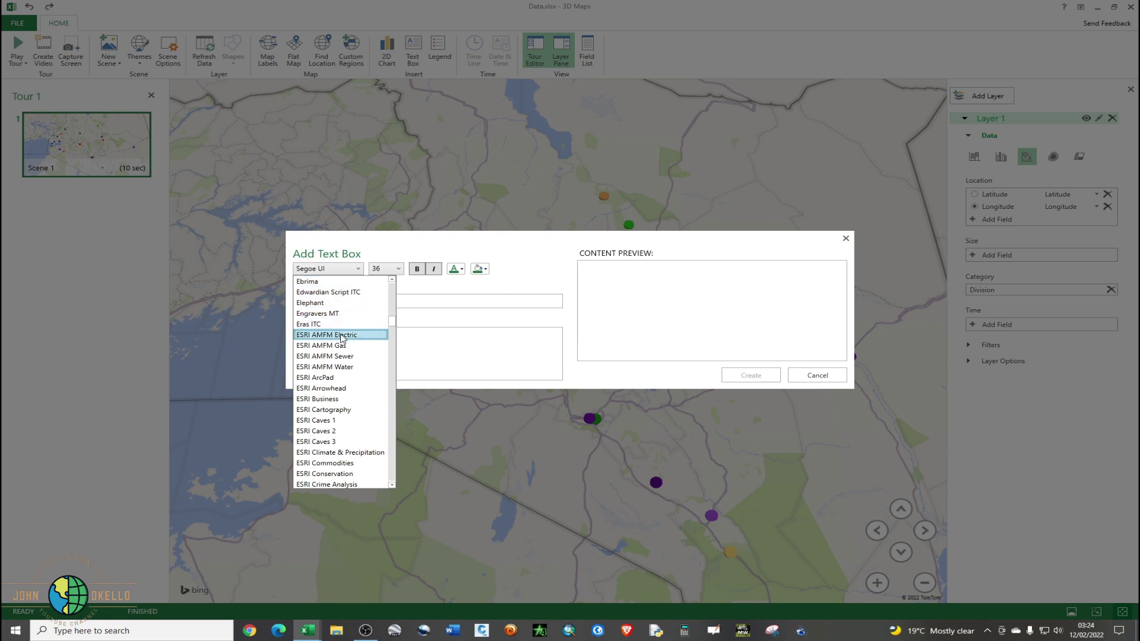
{"action": "key", "text": "Page_Down"}
{"action": "key", "text": "Page_Down"}
{"action": "key", "text": "Page_Down"}
{"action": "key", "text": "Page_Down"}
{"action": "key", "text": "Page_Down"}
{"action": "key", "text": "Page_Down"}
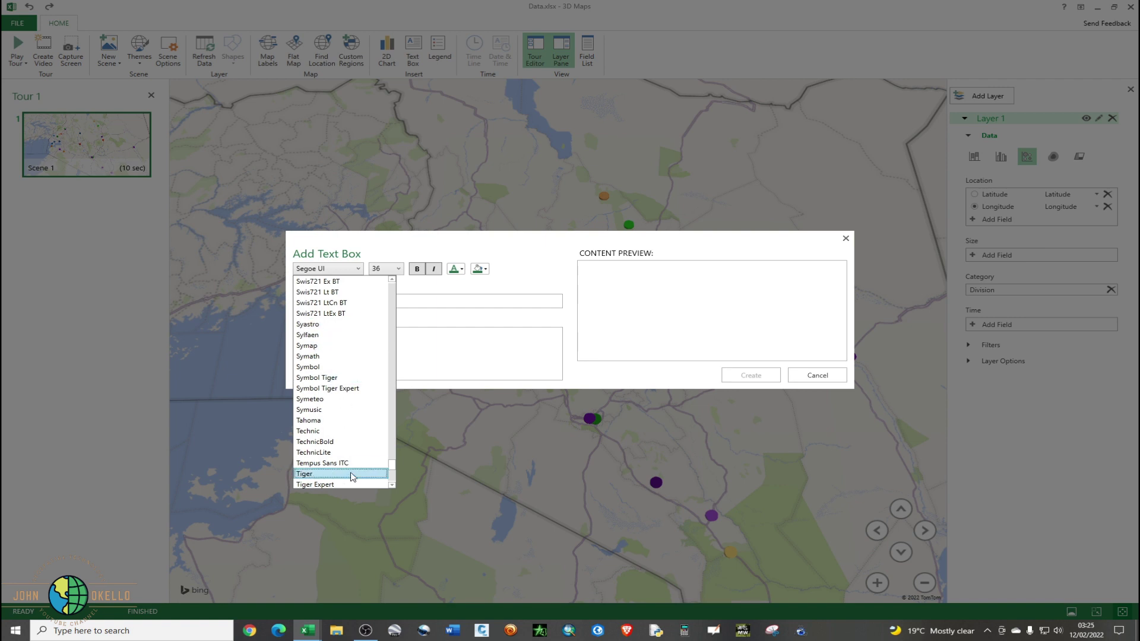
{"action": "scroll", "coordinate": [335, 442], "scroll_direction": "down", "scroll_amount": 3}
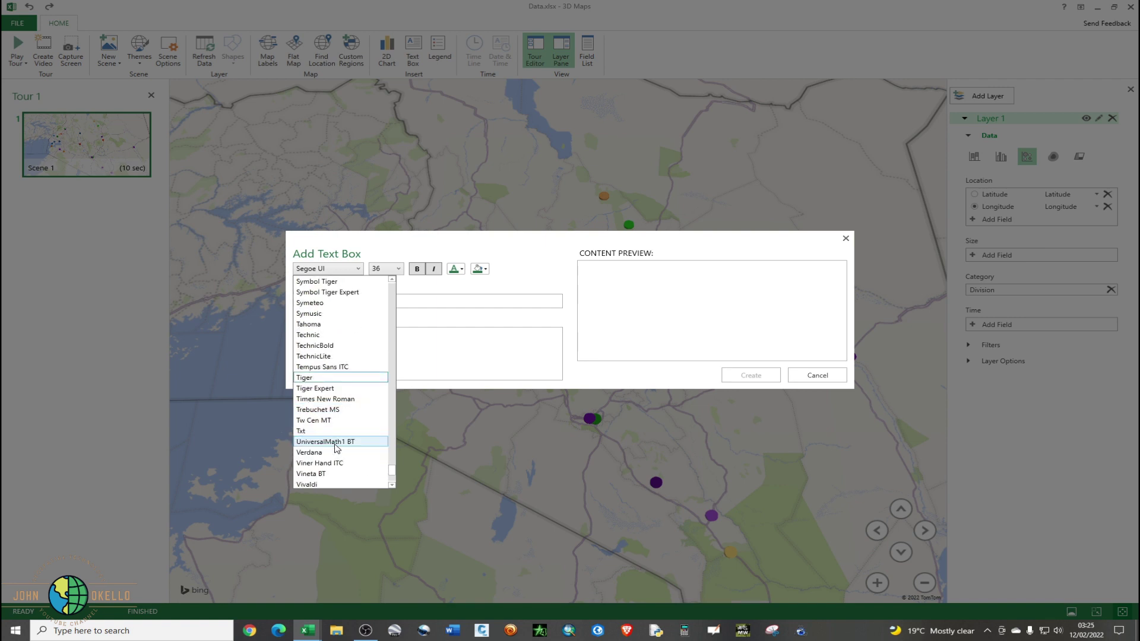
{"action": "left_click", "coordinate": [336, 398]}
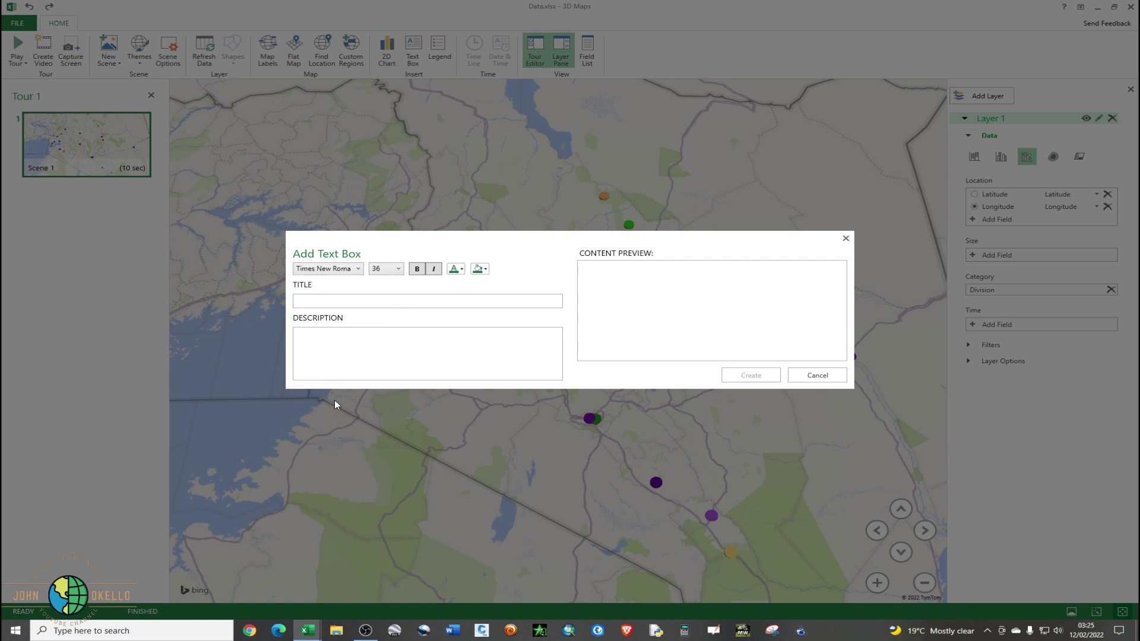
Step: Set the text box title to bold, size 28, and enter "NGO HEALTH FACILITIES IN KENYA" as the title
{"action": "left_click", "coordinate": [397, 270]}
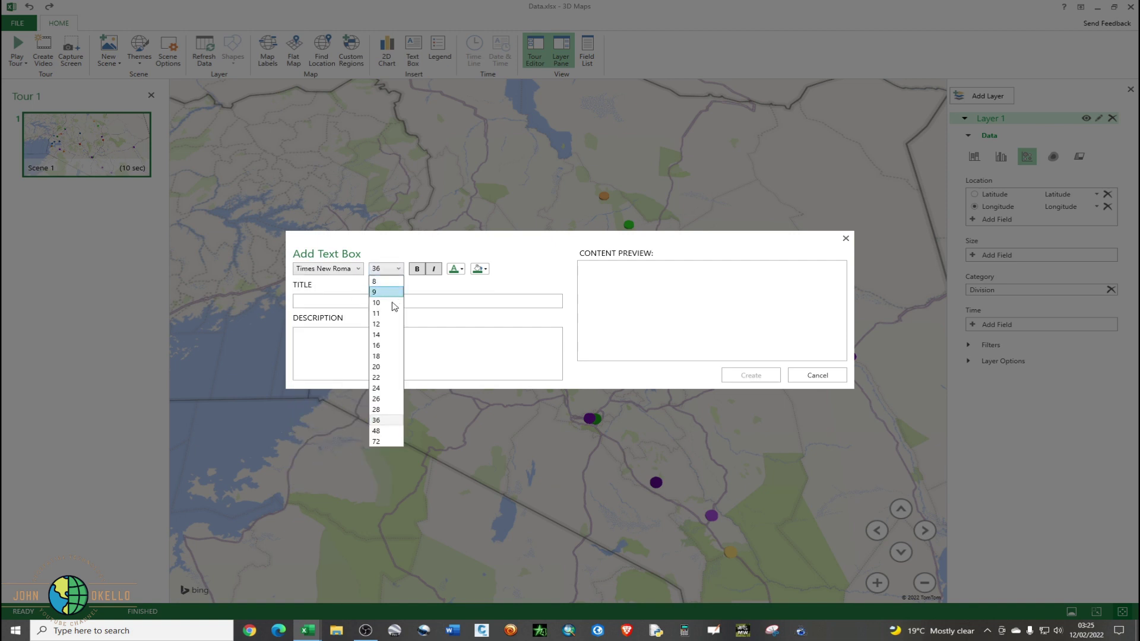
{"action": "left_click", "coordinate": [377, 410]}
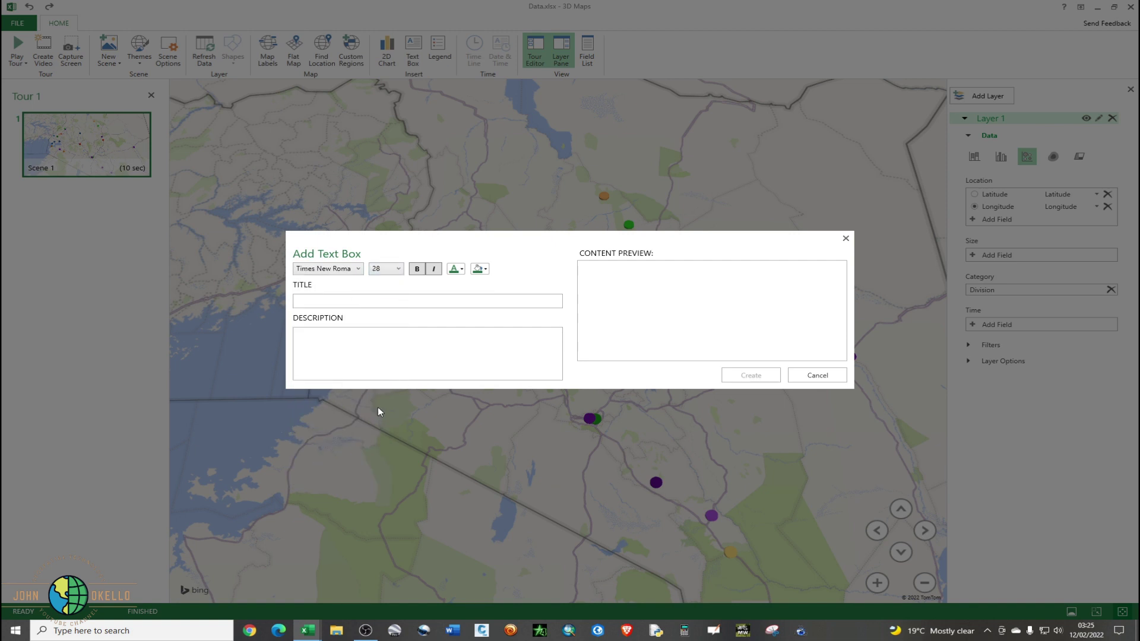
{"action": "left_click", "coordinate": [416, 269]}
{"action": "type", "text": "NGO HE"}
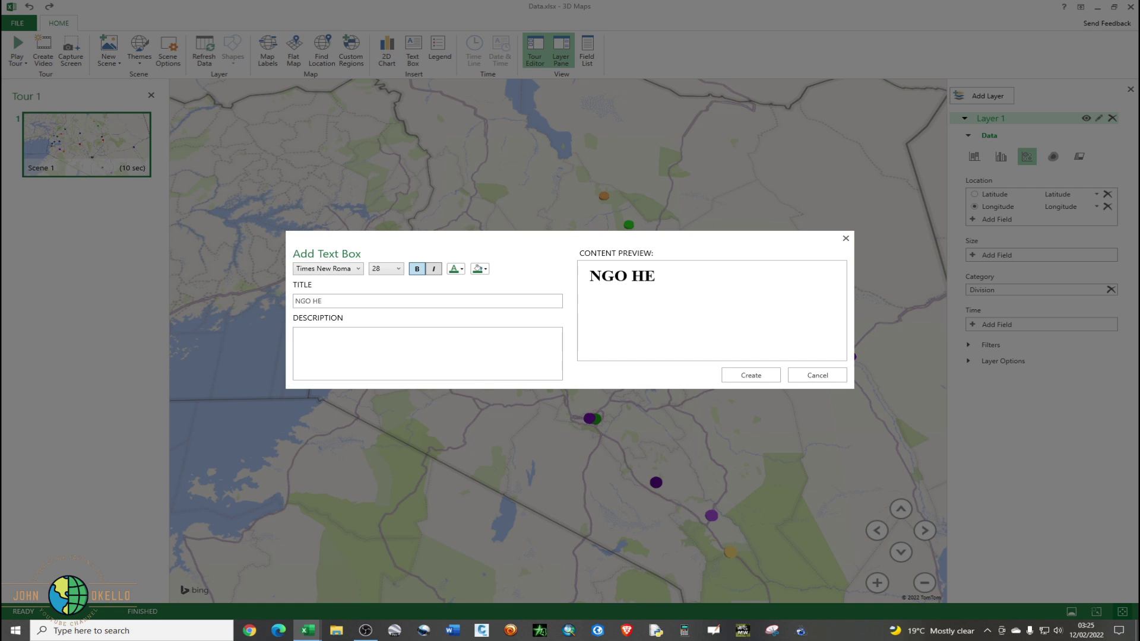
{"action": "type", "text": "ALTH FACILITIES IN "}
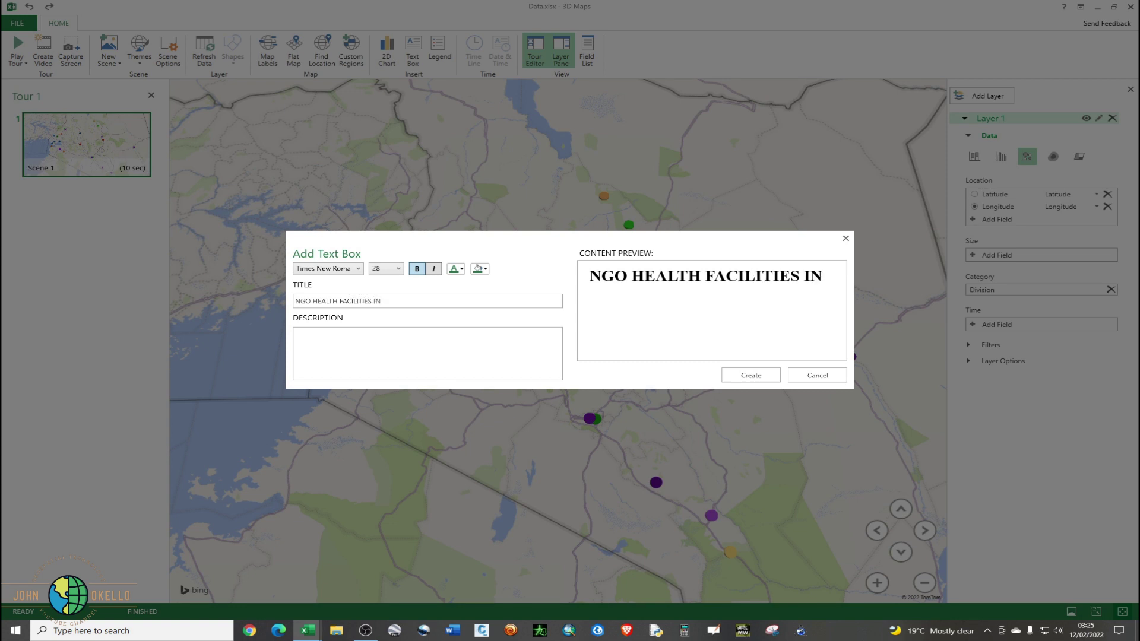
{"action": "type", "text": "KENYA"}
Step: Enter the description "Amap showing location of NGO facilities across Kenya" and create the text box
{"action": "left_click", "coordinate": [326, 336]}
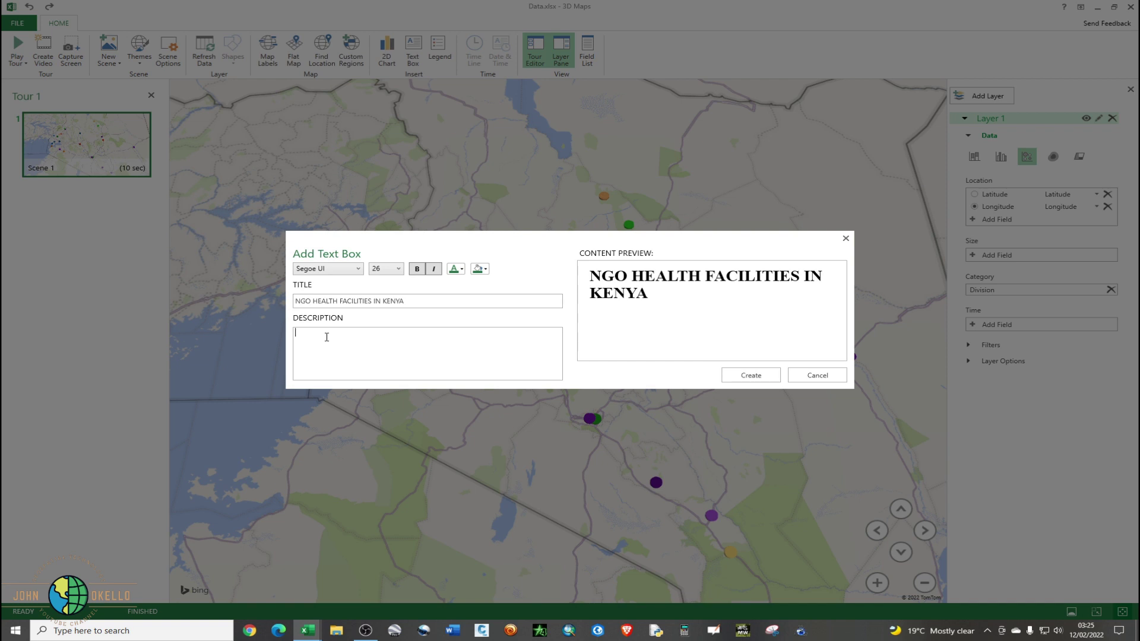
{"action": "type", "text": "Amap shwo"}
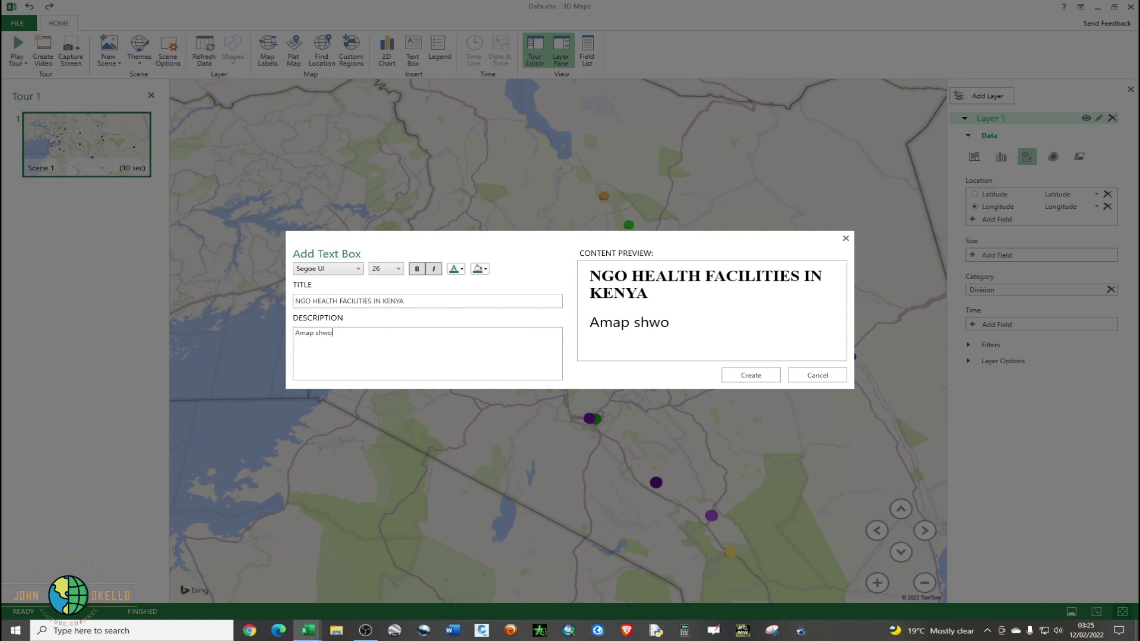
{"action": "key", "text": "BackSpace"}
{"action": "key", "text": "BackSpace"}
{"action": "type", "text": "owing locatio"}
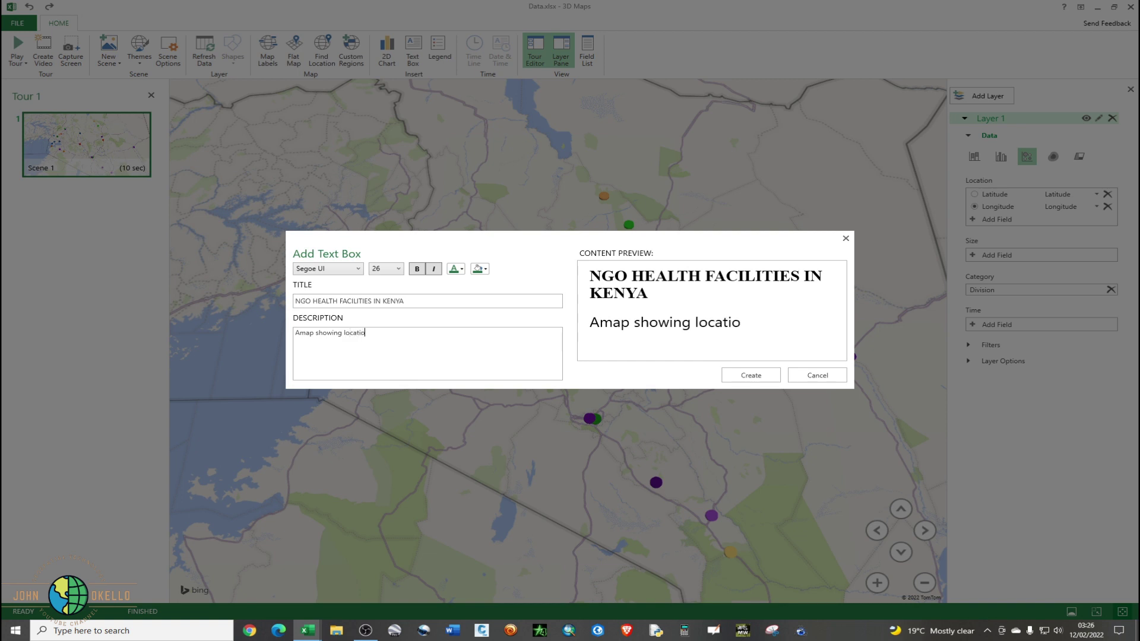
{"action": "type", "text": "n of differe"}
{"action": "type", "text": "nc"}
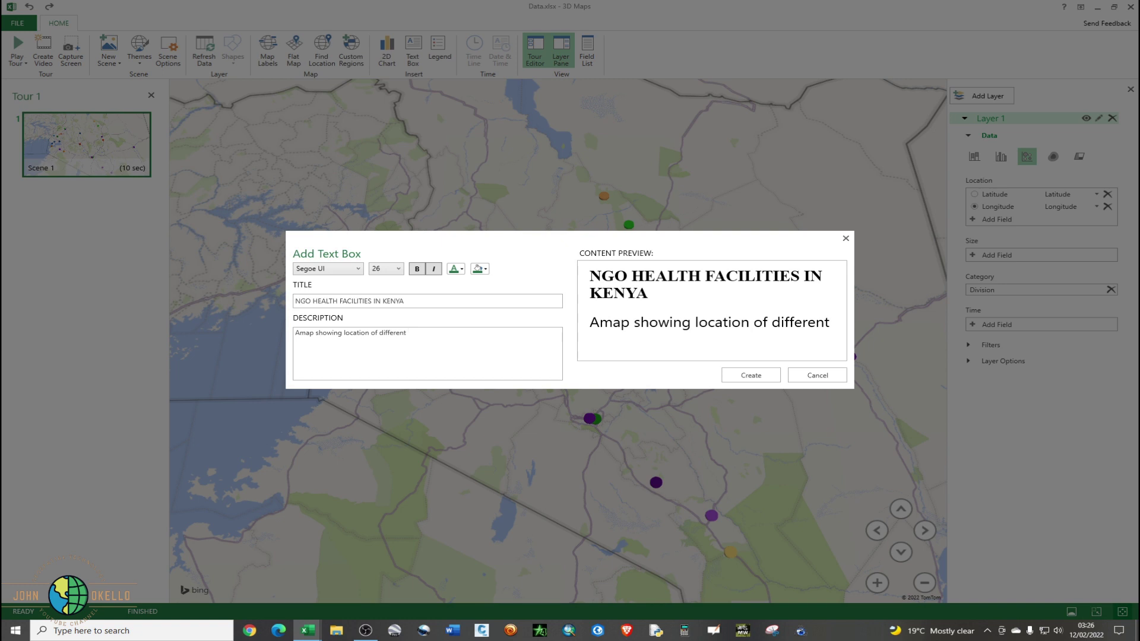
{"action": "key", "text": "BackSpace"}
{"action": "key", "text": "BackSpace"}
{"action": "key", "text": "BackSpace"}
{"action": "key", "text": "BackSpace"}
{"action": "key", "text": "BackSpace"}
{"action": "key", "text": "BackSpace"}
{"action": "key", "text": "BackSpace"}
{"action": "key", "text": "BackSpace"}
{"action": "key", "text": "BackSpace"}
{"action": "type", "text": "NGO facili"}
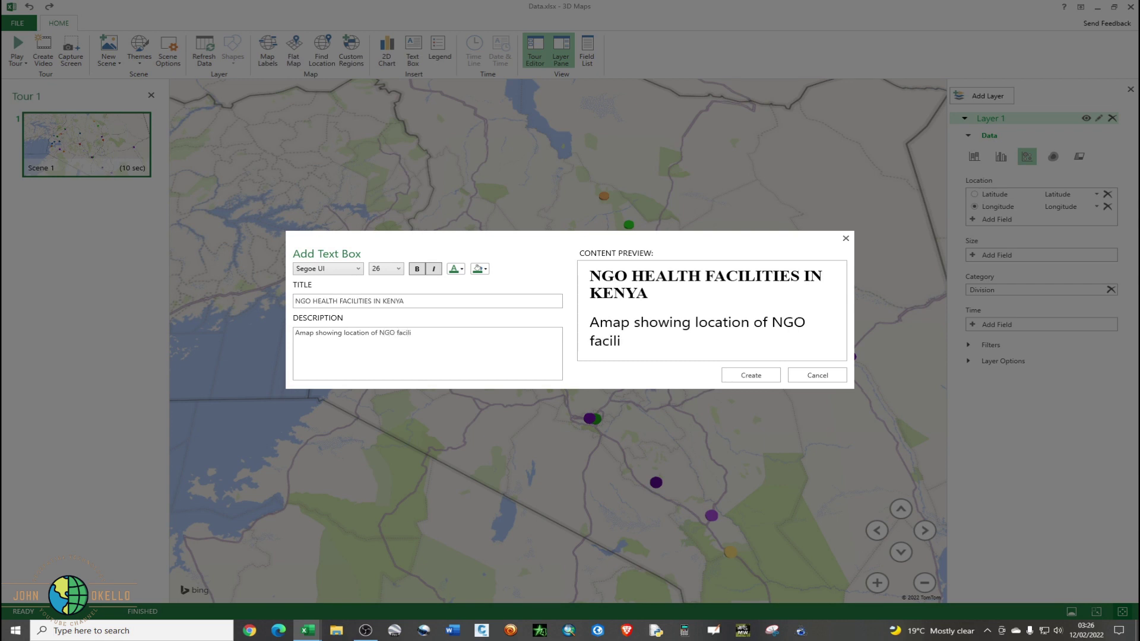
{"action": "type", "text": "ties across"}
{"action": "type", "text": "Kenya"}
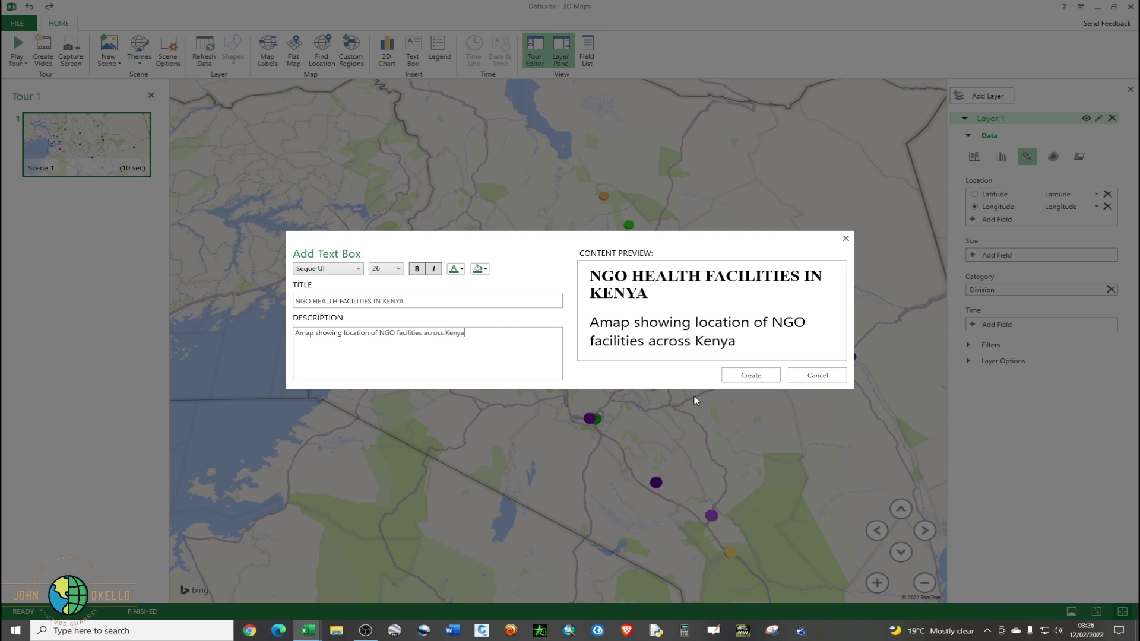
{"action": "left_click", "coordinate": [751, 376]}
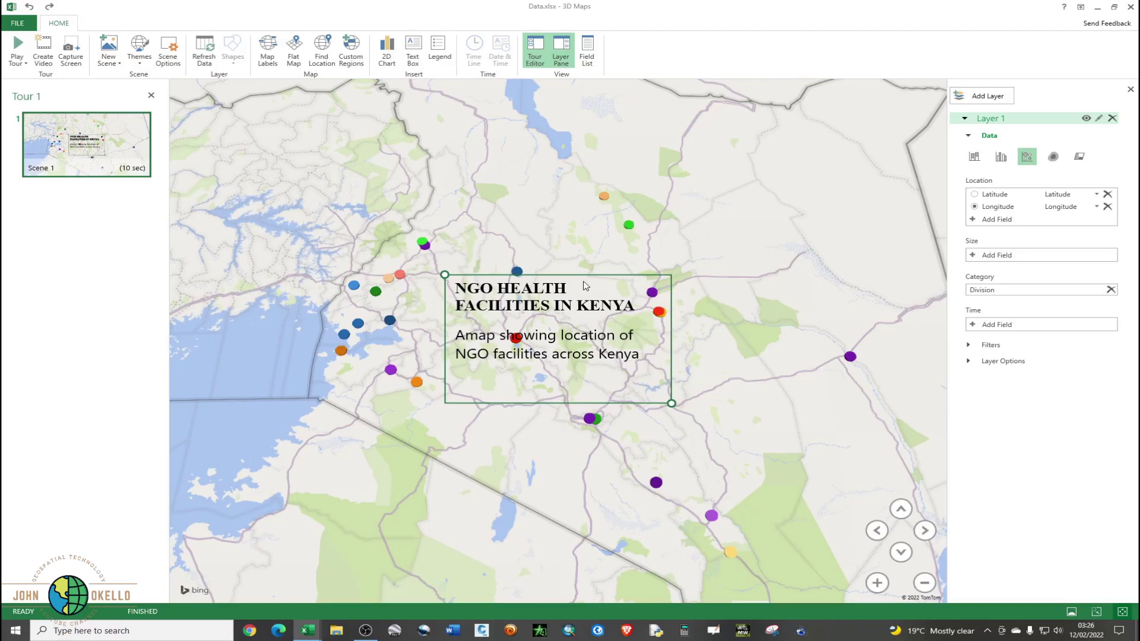
Step: Move the text box to the map's upper-right corner and frame the plotted facilities across Kenya in the scene
{"action": "left_click_drag", "start_coordinate": [582, 286], "coordinate": [849, 98]}
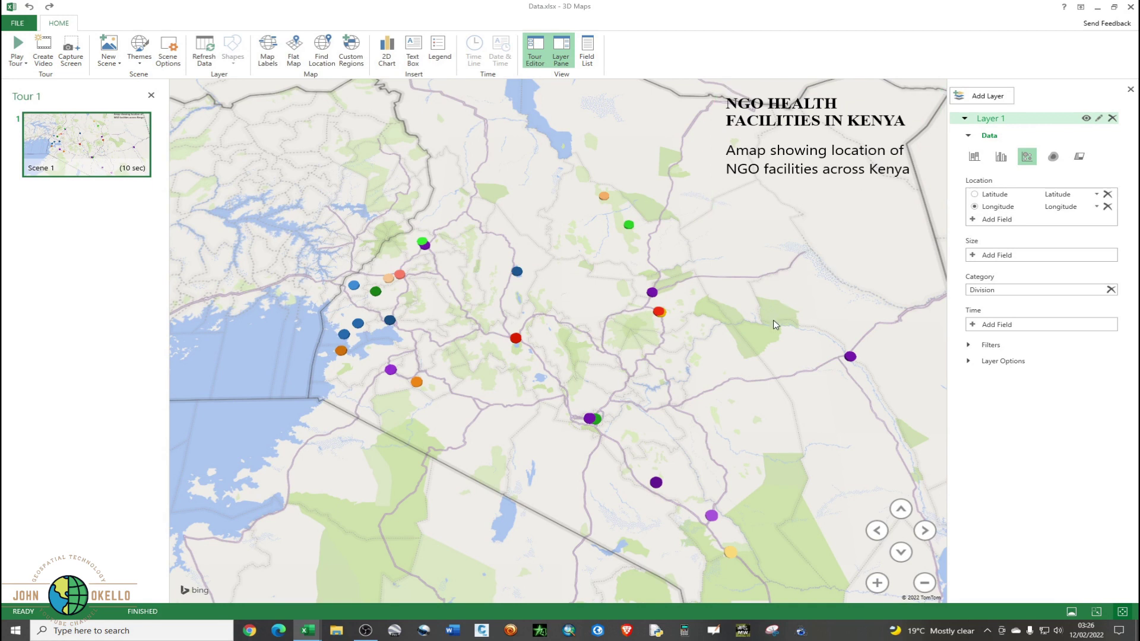
{"action": "scroll", "coordinate": [775, 325], "scroll_direction": "down", "scroll_amount": 3}
{"action": "scroll", "coordinate": [760, 328], "scroll_direction": "up", "scroll_amount": 1}
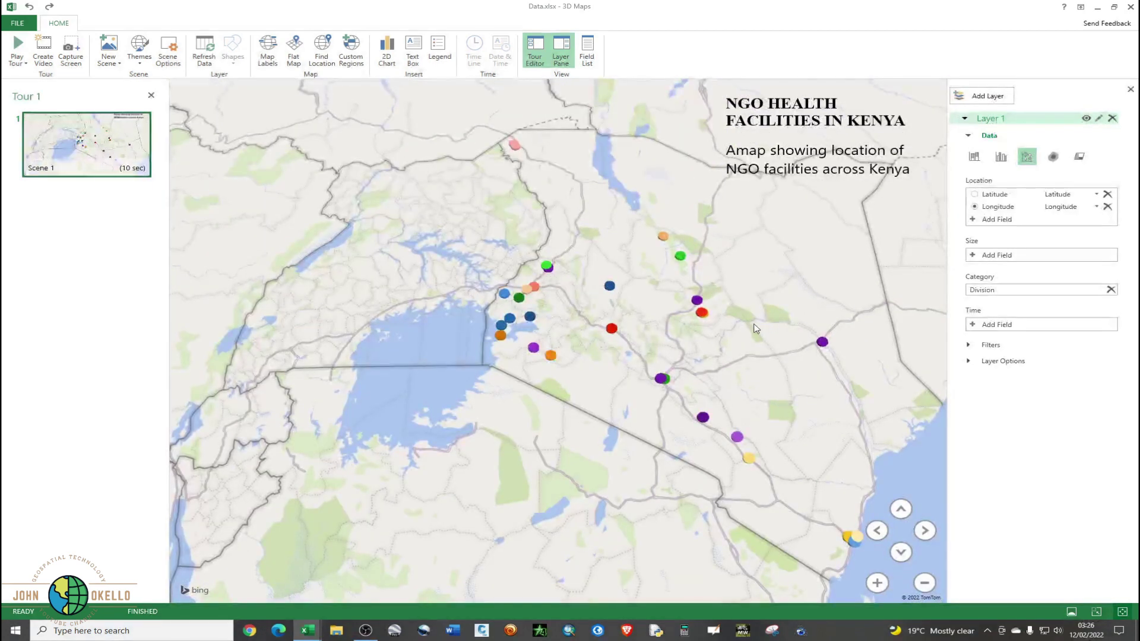
{"action": "left_click_drag", "start_coordinate": [658, 347], "coordinate": [568, 368]}
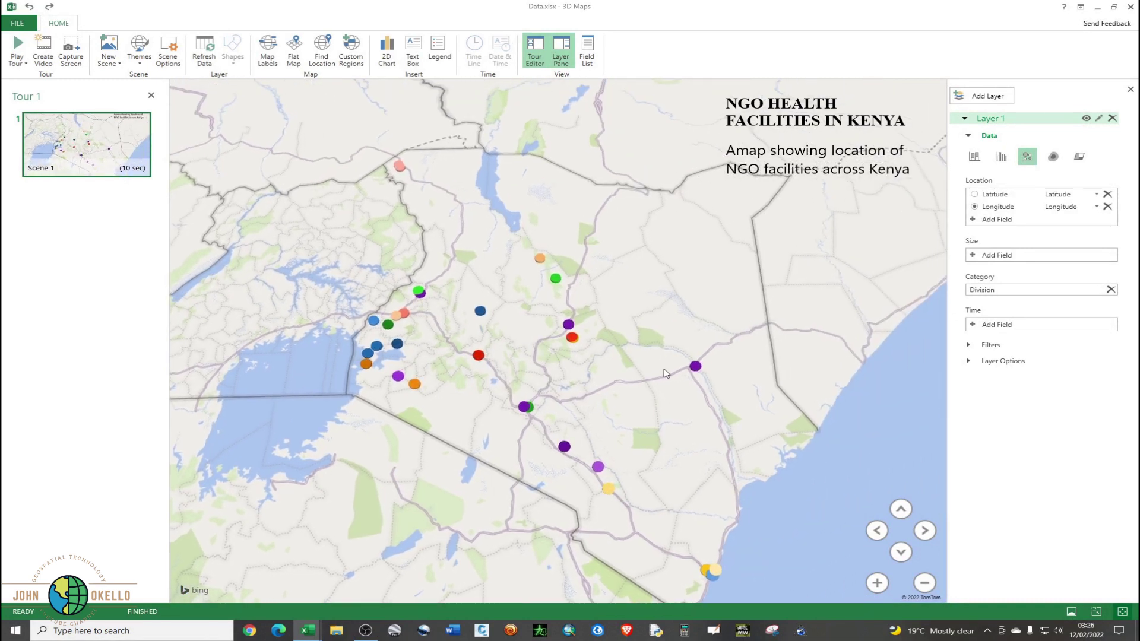
{"action": "left_click_drag", "start_coordinate": [681, 374], "coordinate": [647, 376]}
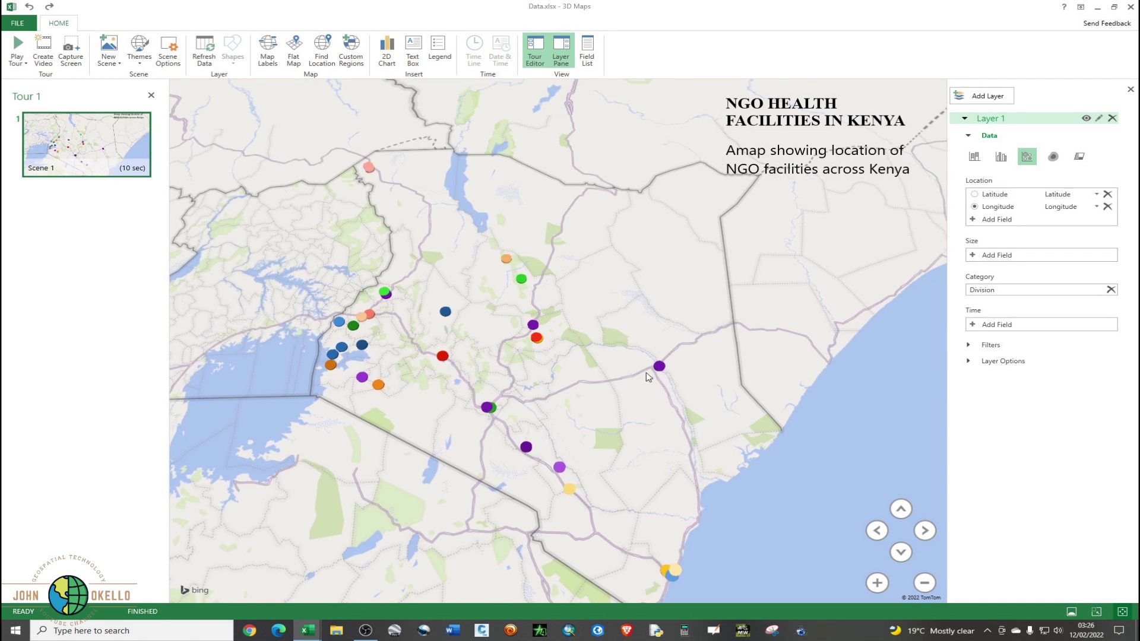